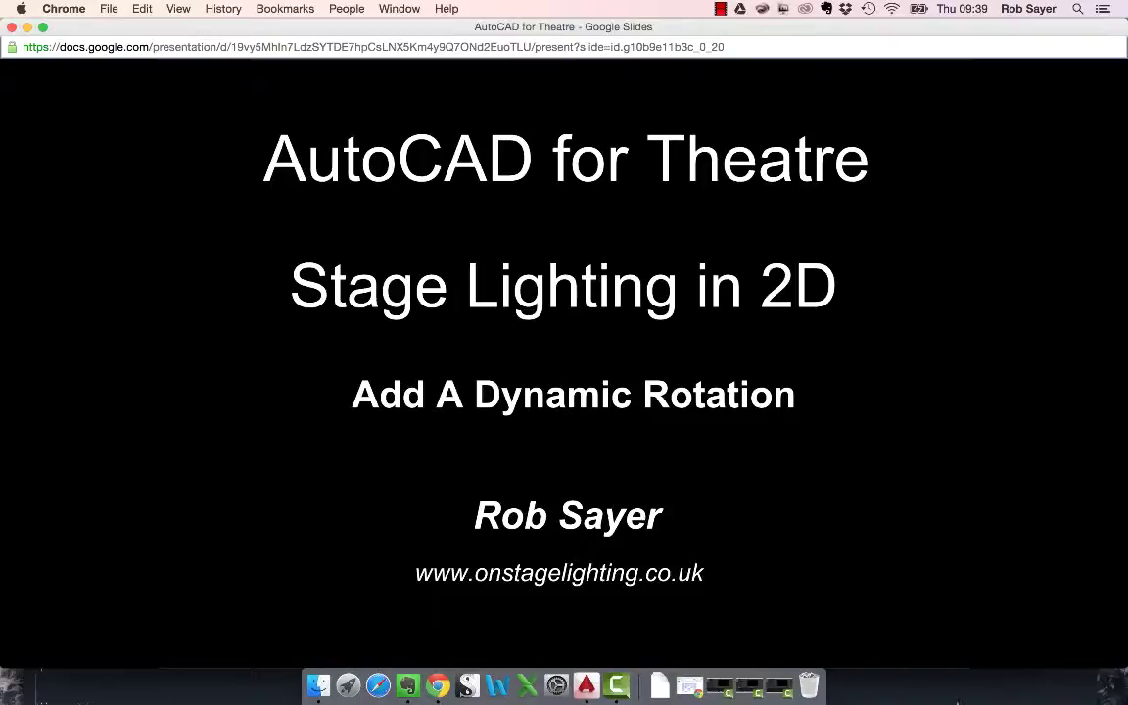
Check the ETC Source Four Junior 001 lantern's attribute values, such as COLOUR O/W, without changing them.
left_click(586, 681)
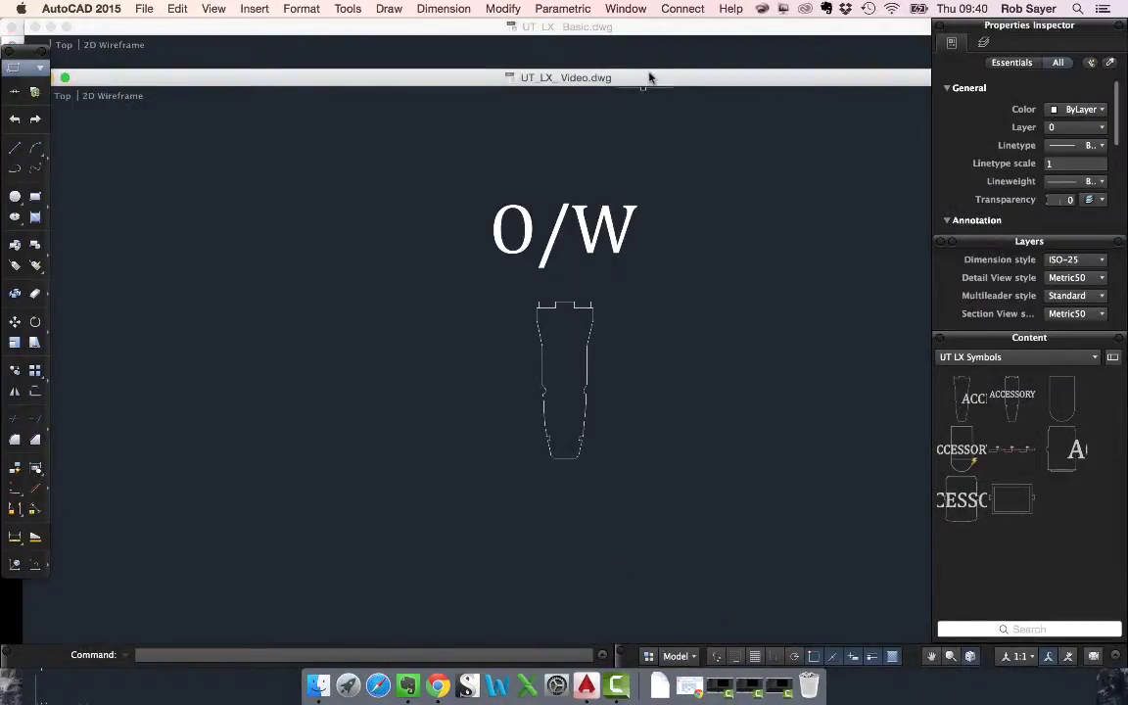
left_click_drag(648, 77, 634, 30)
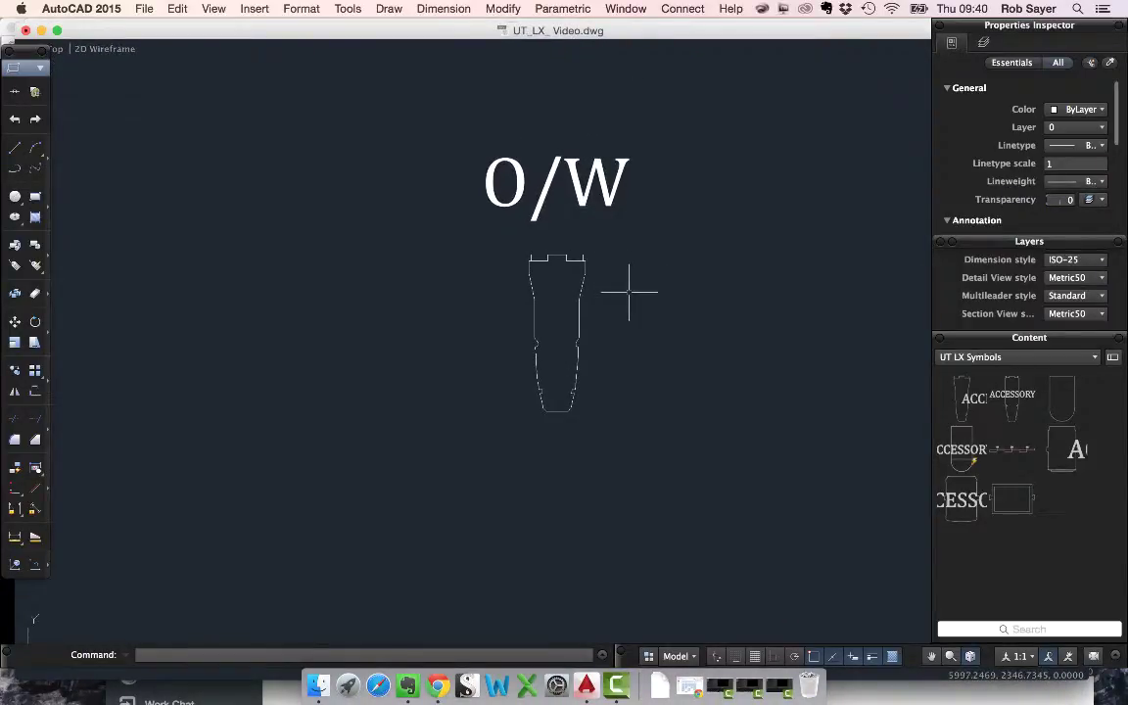
left_click(566, 259)
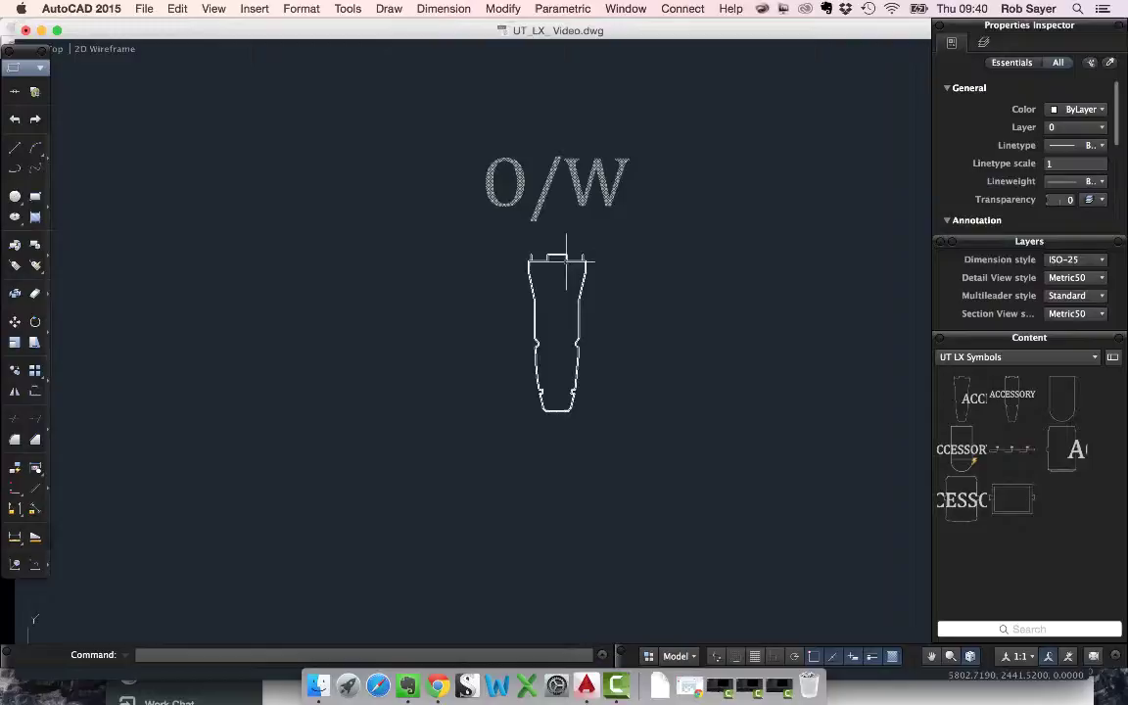
double_click(566, 259)
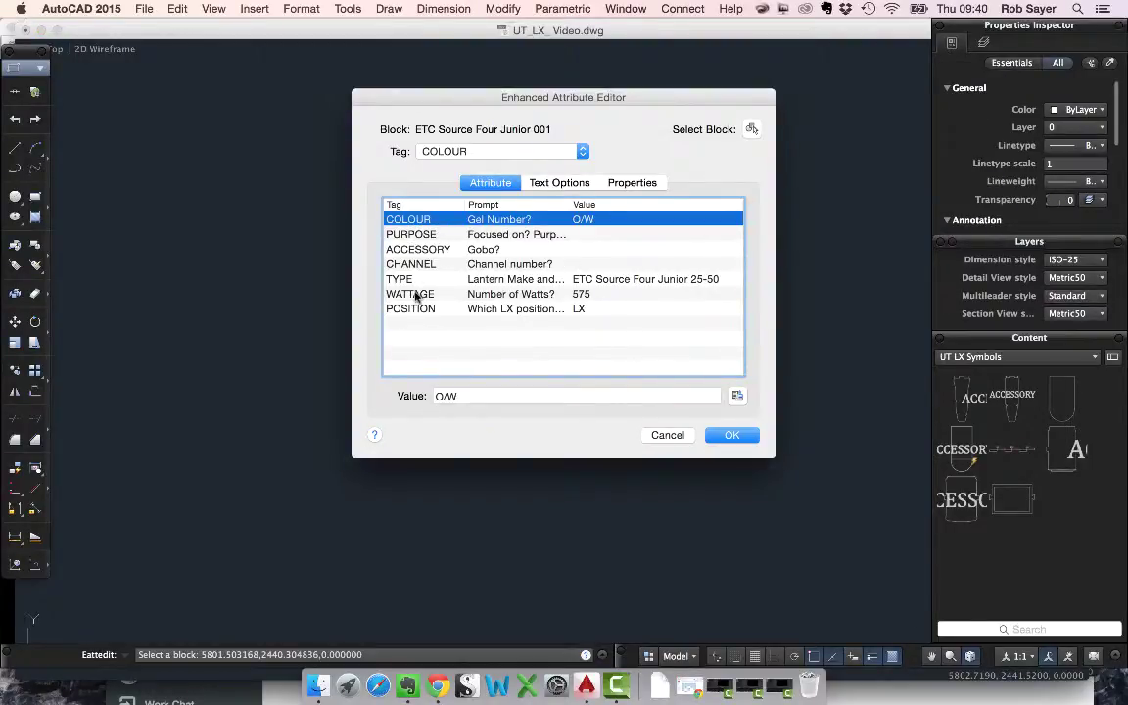
left_click(733, 435)
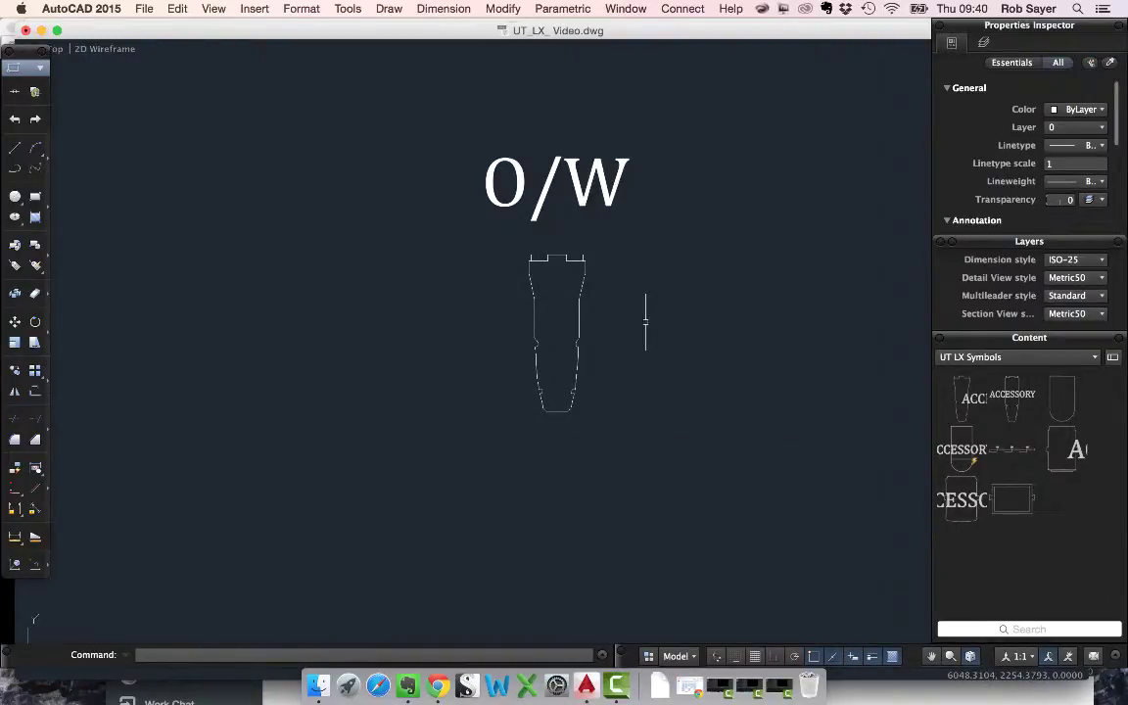
left_click(608, 375)
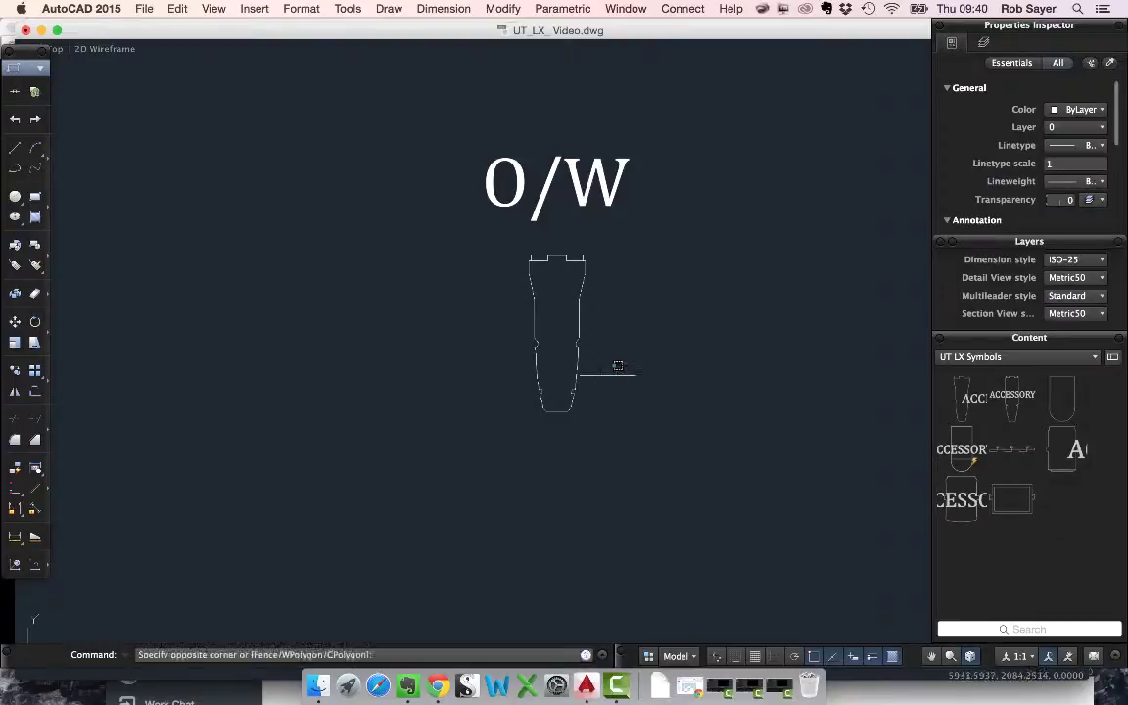
Open the selected lantern block in the Block Editor with BE and centre it in view.
left_click(578, 304)
type("BE")
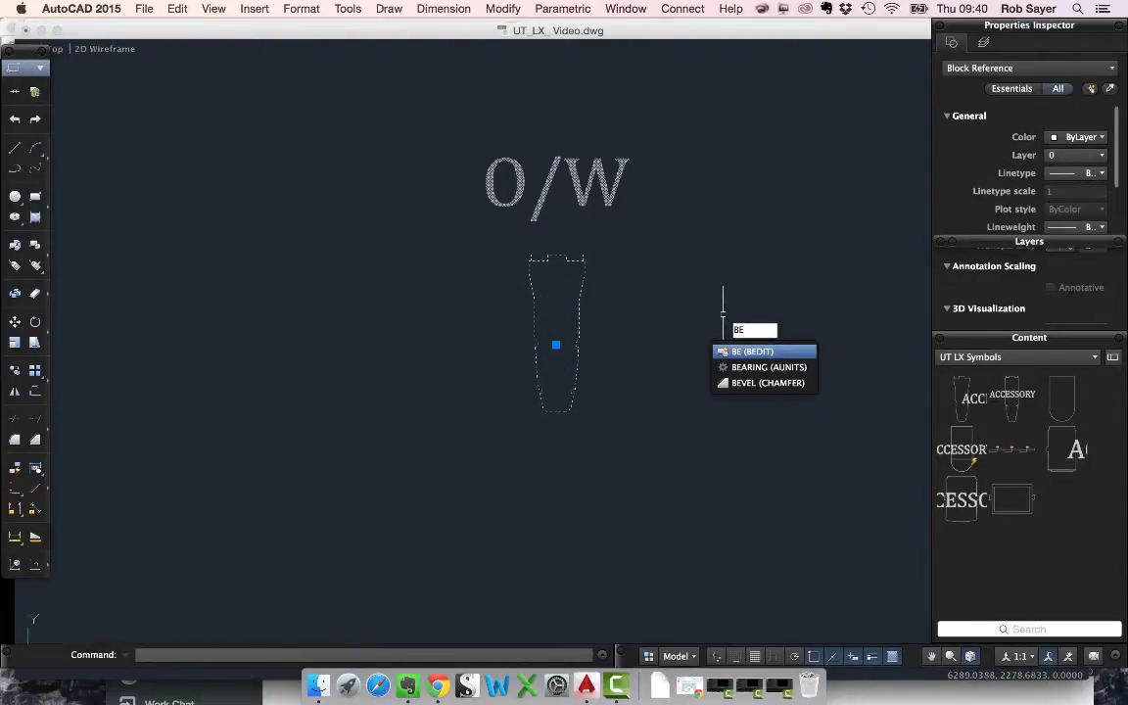
key("Return")
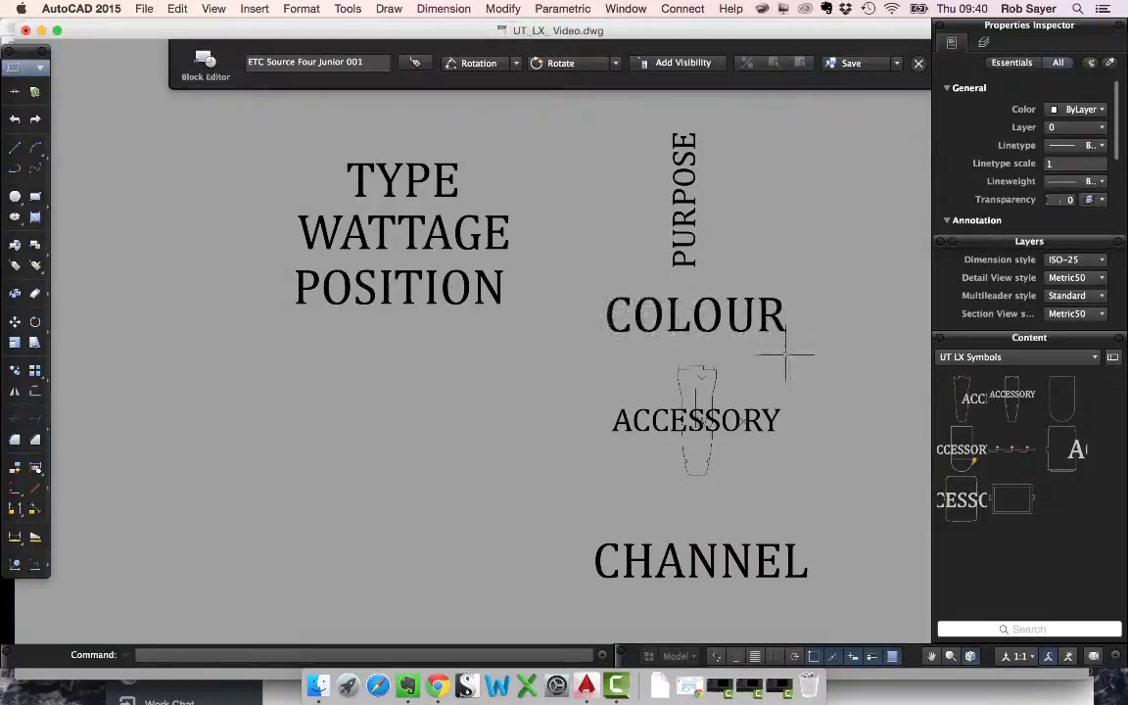
middle_click_drag(789, 358, 635, 345)
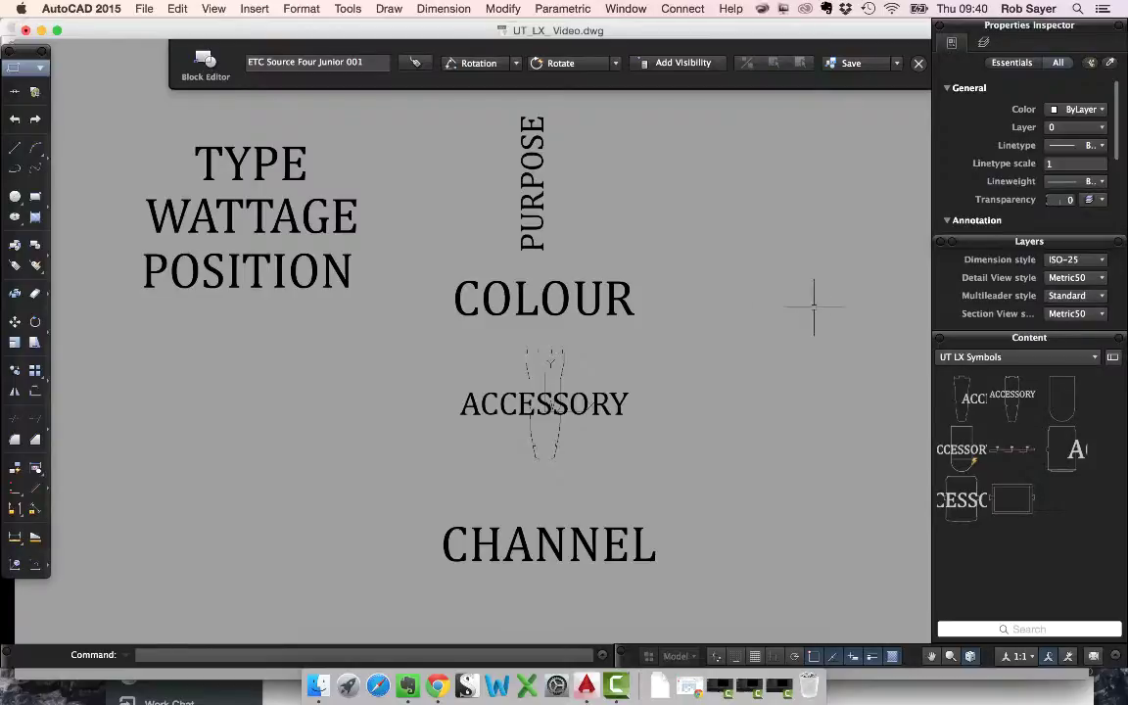
Try a point parameter with a move action, then cancel the move action.
left_click(516, 64)
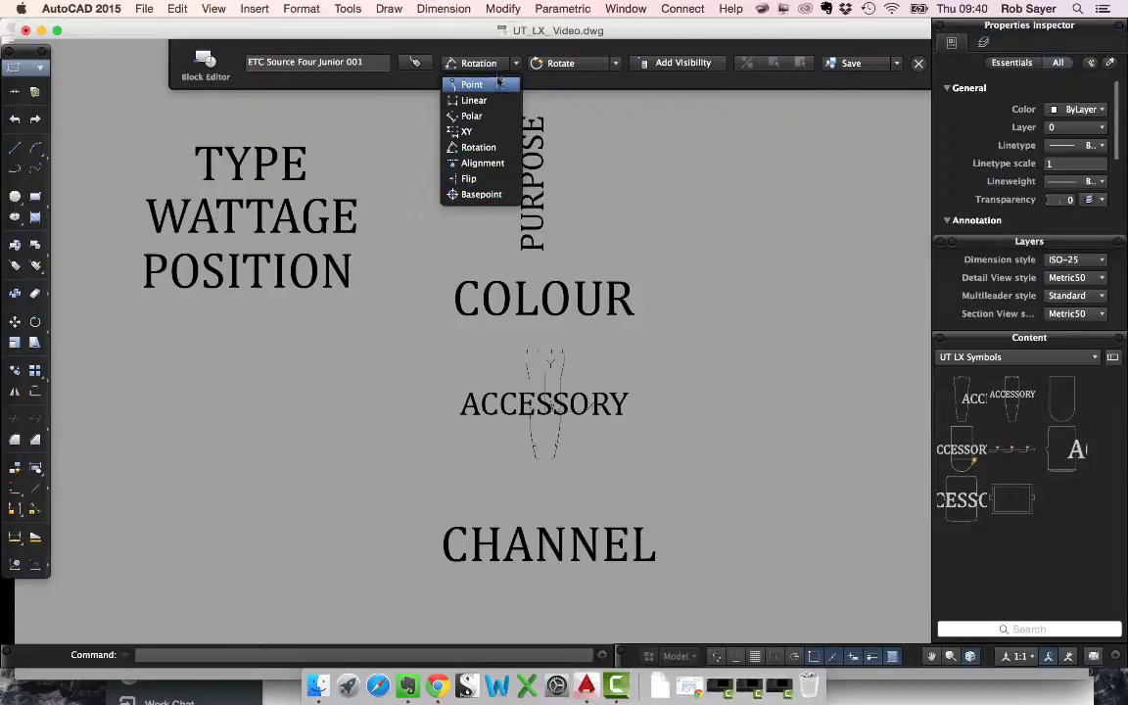
left_click(490, 88)
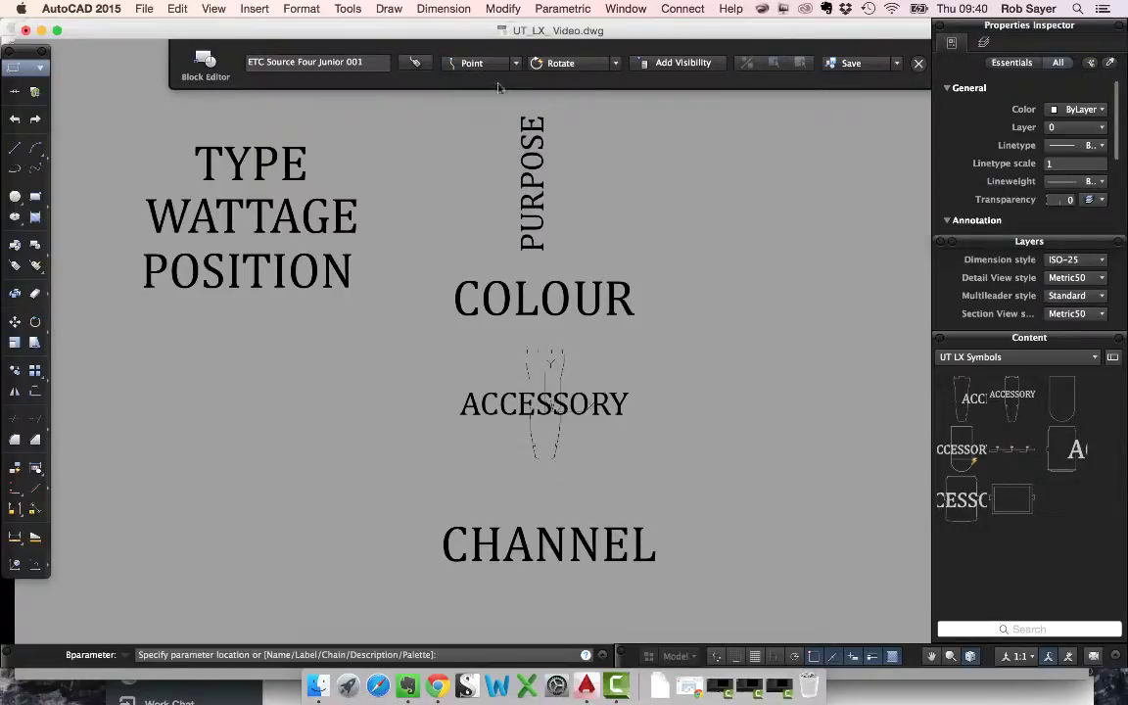
left_click(615, 64)
left_click(593, 84)
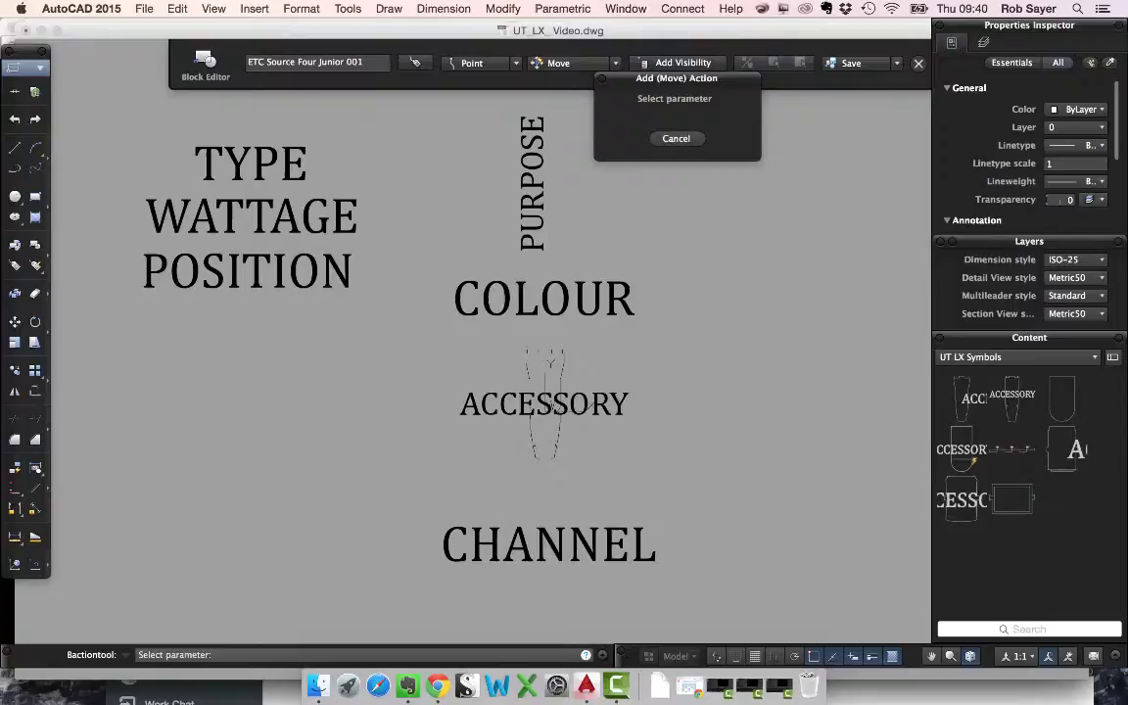
left_click(675, 139)
Place rotation parameter Angle1 on the lantern with a set radius, angle 0 and one grip.
left_click(516, 64)
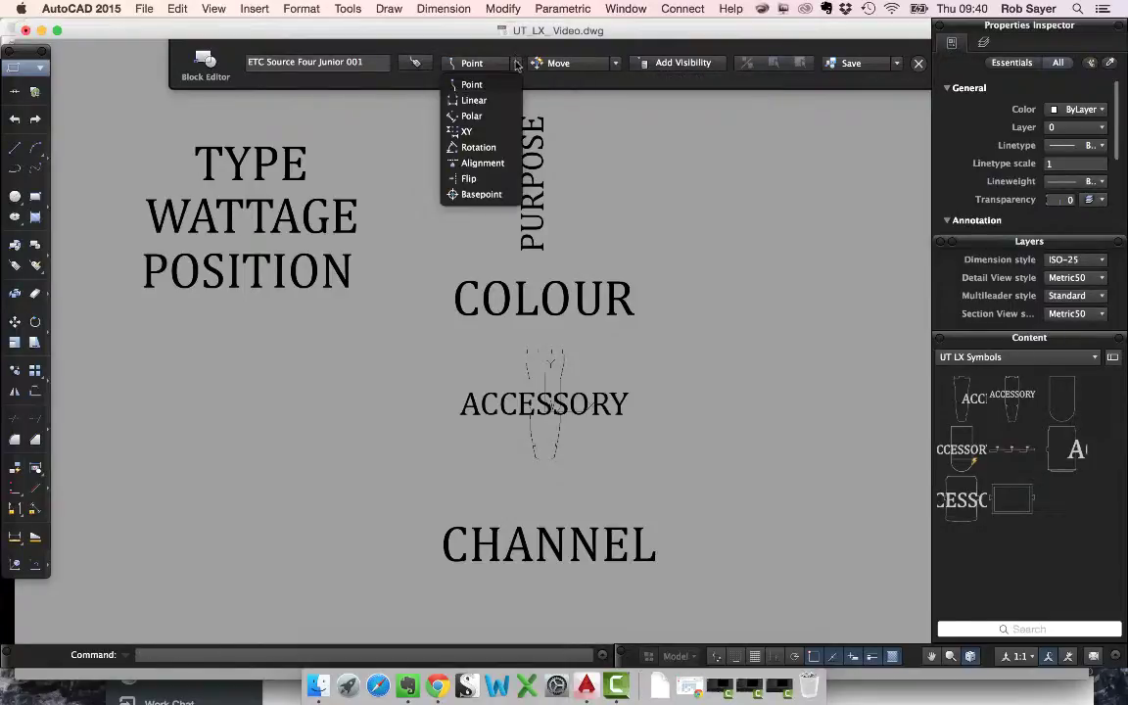
left_click(473, 149)
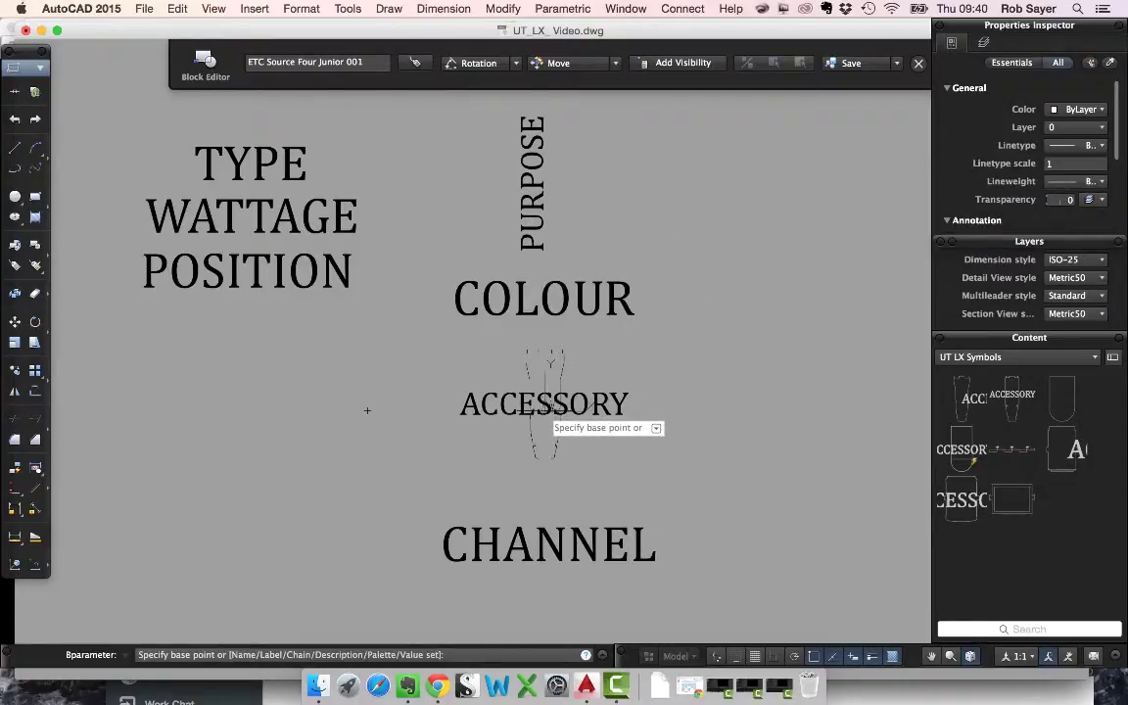
scroll(545, 412, "up", 4)
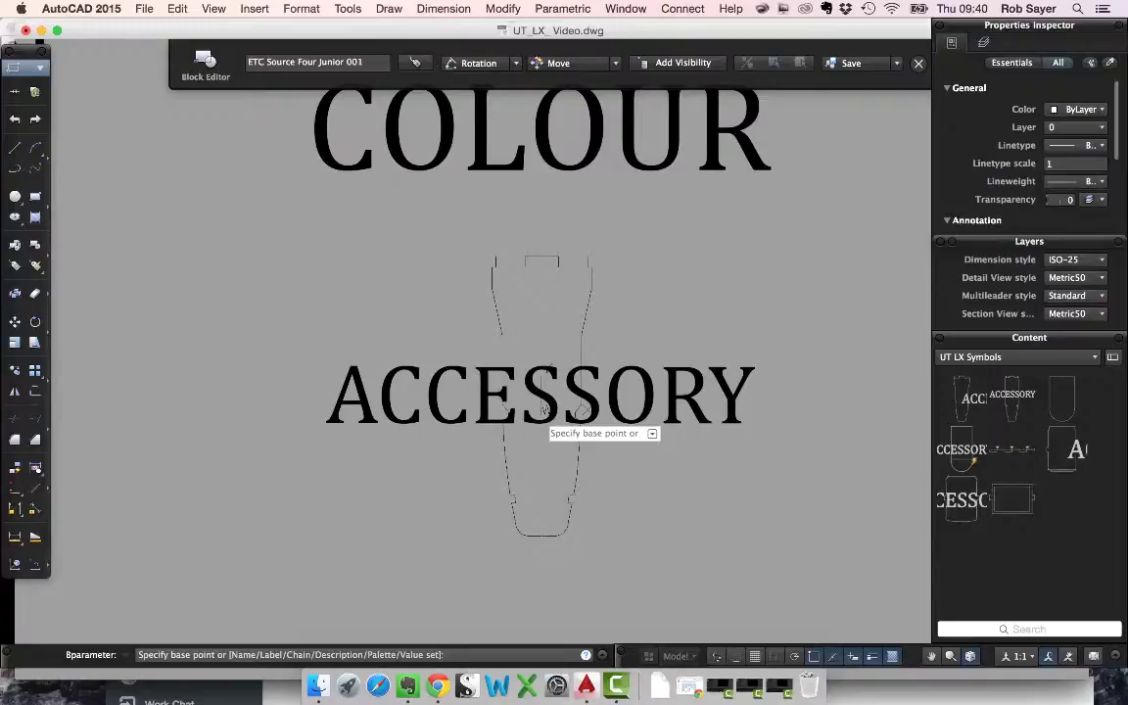
left_click(544, 412)
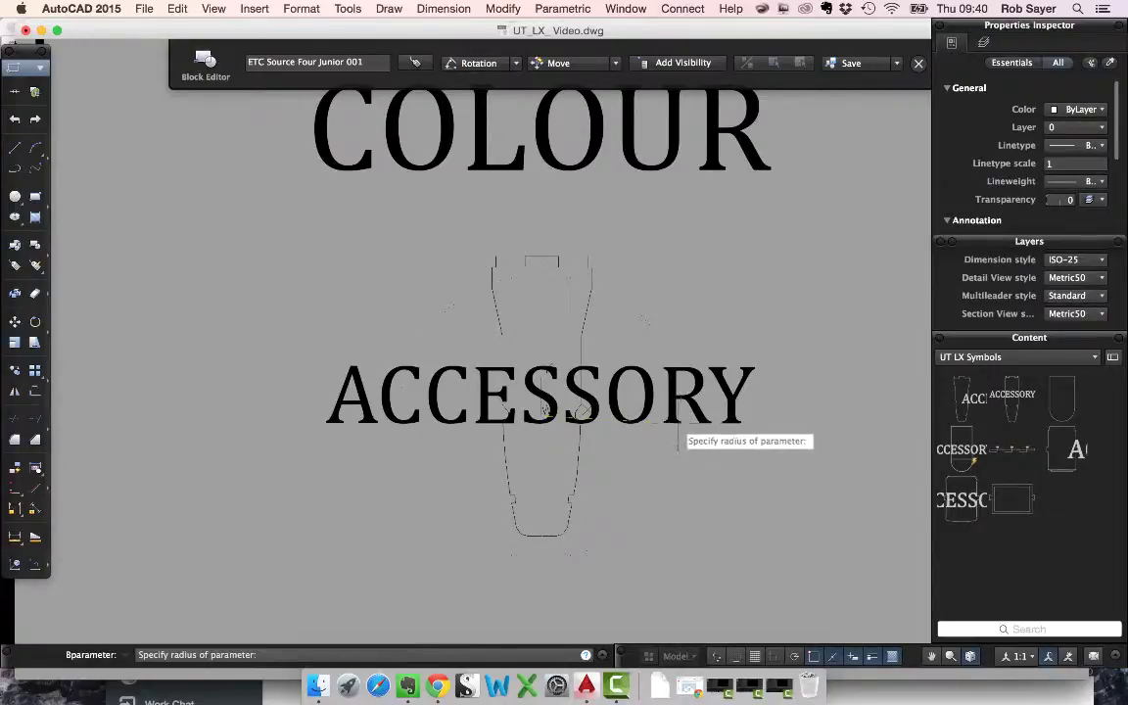
key("F8")
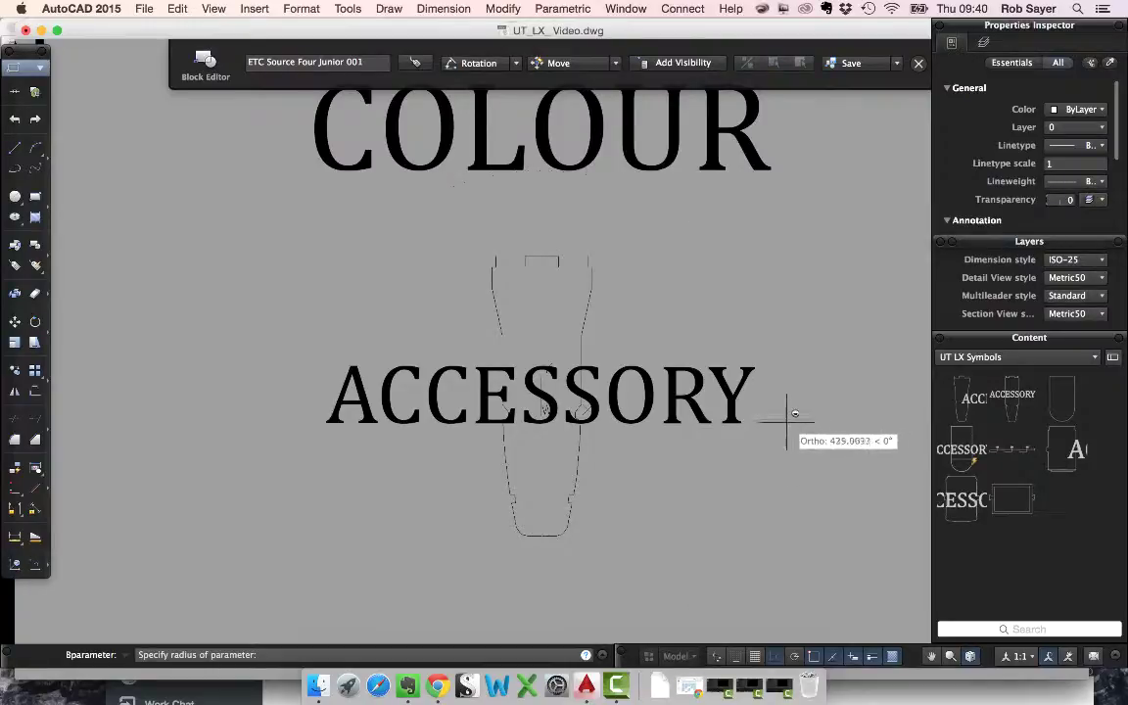
key("F8")
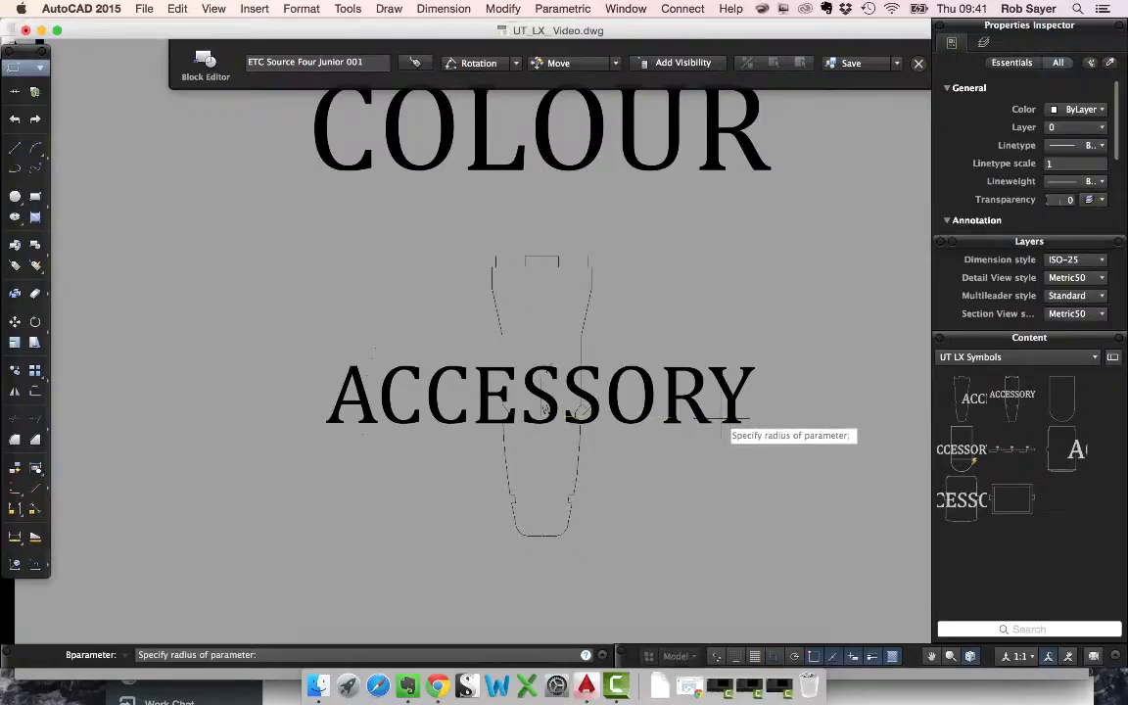
left_click(755, 403)
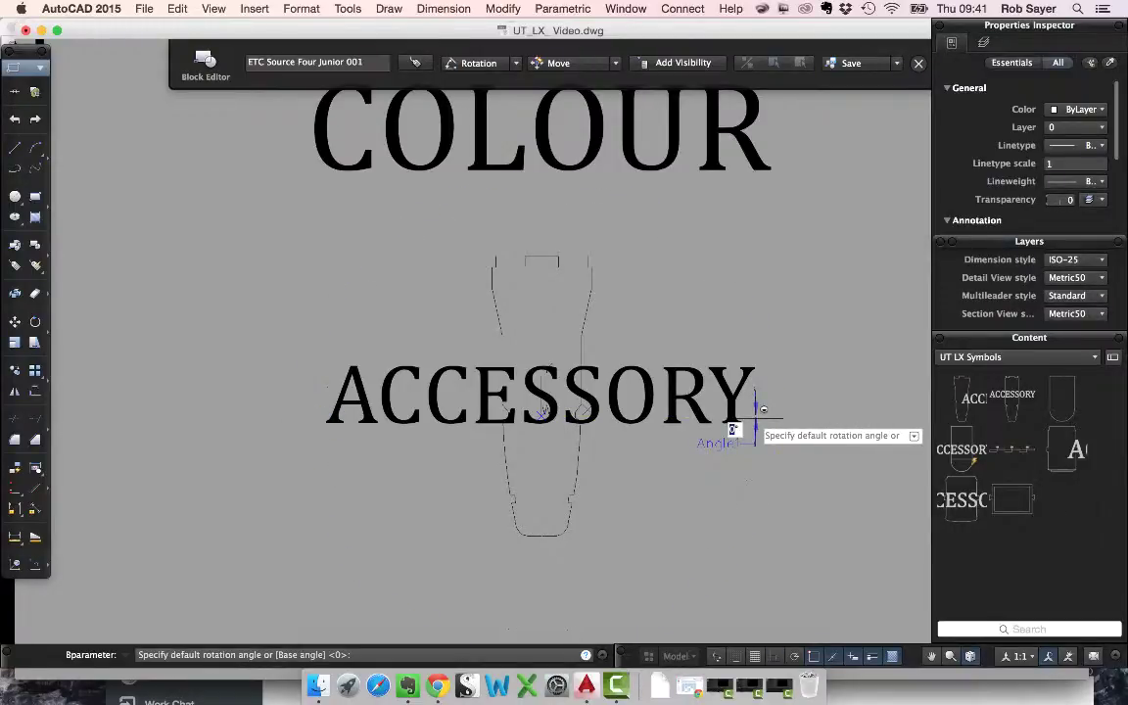
key("Return")
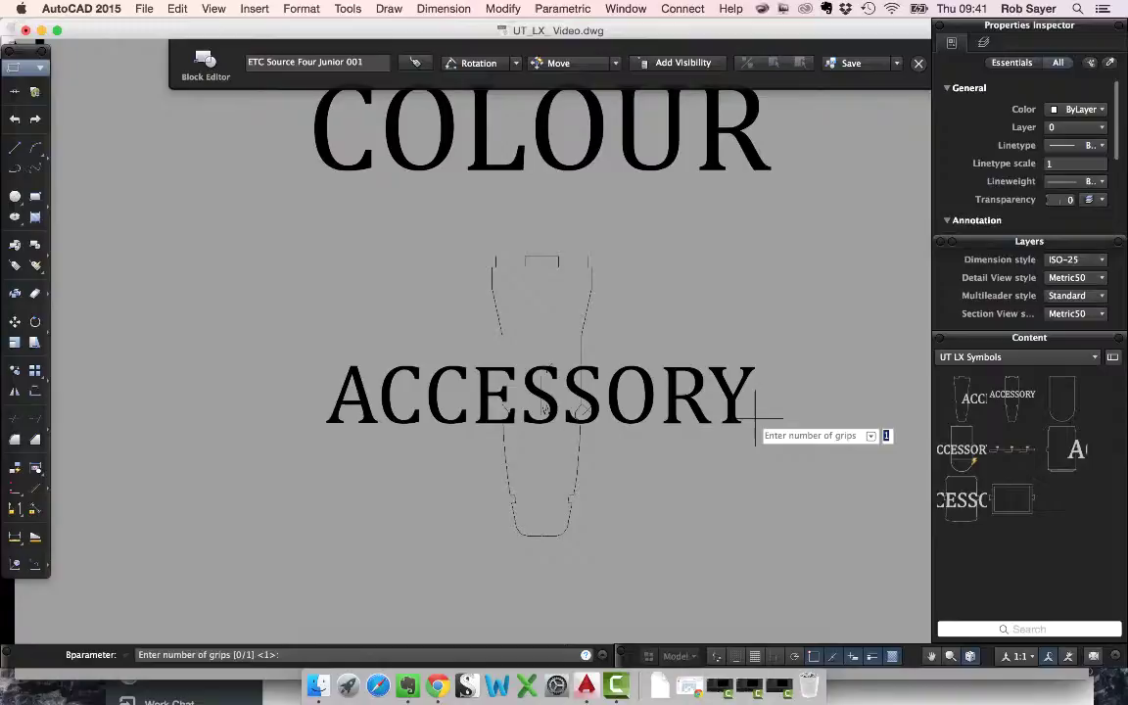
key("Return")
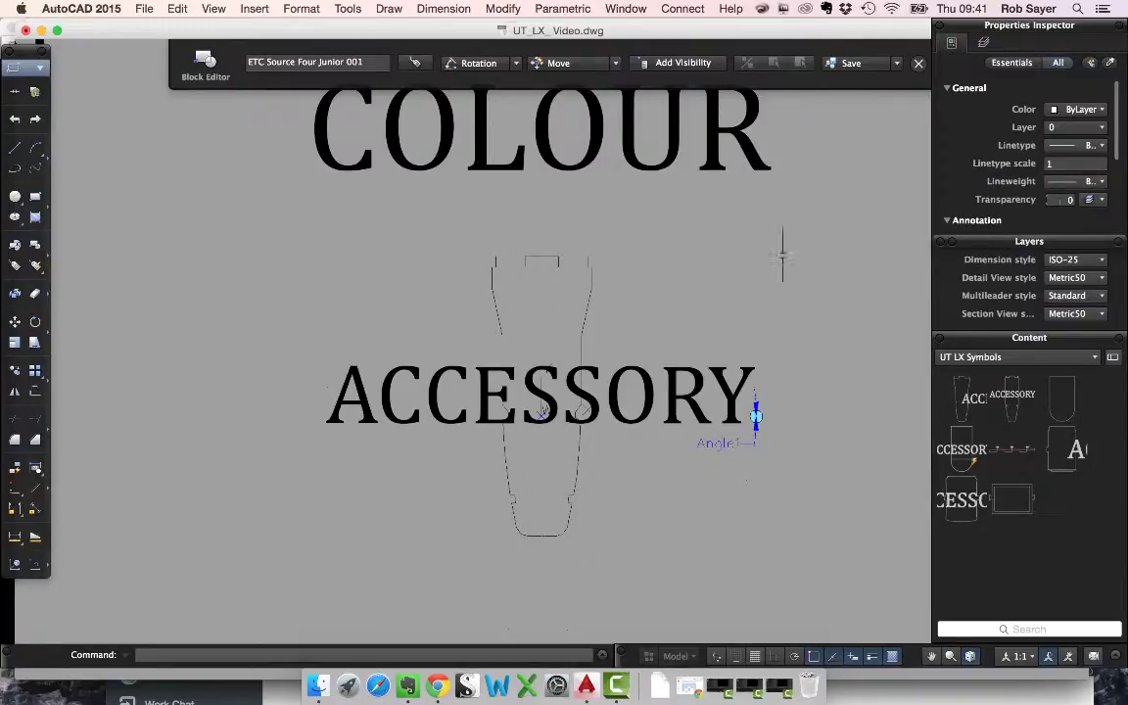
Add a Rotate action linked to Angle1 that applies to all objects in the block.
left_click(615, 65)
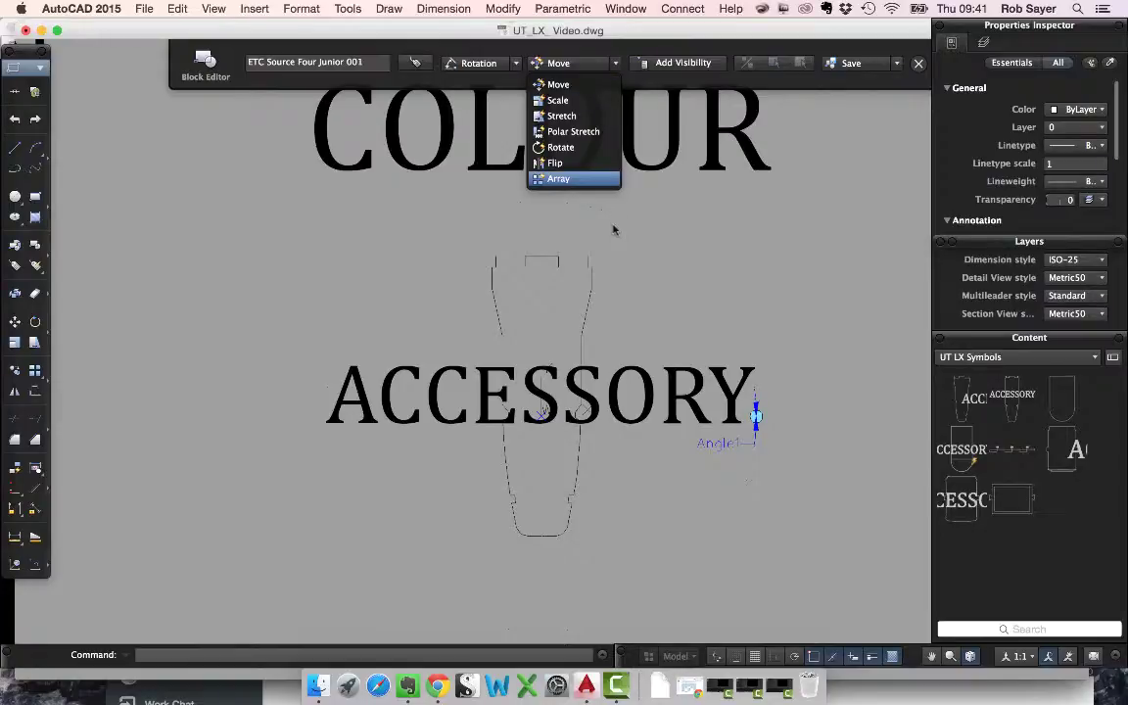
left_click(551, 147)
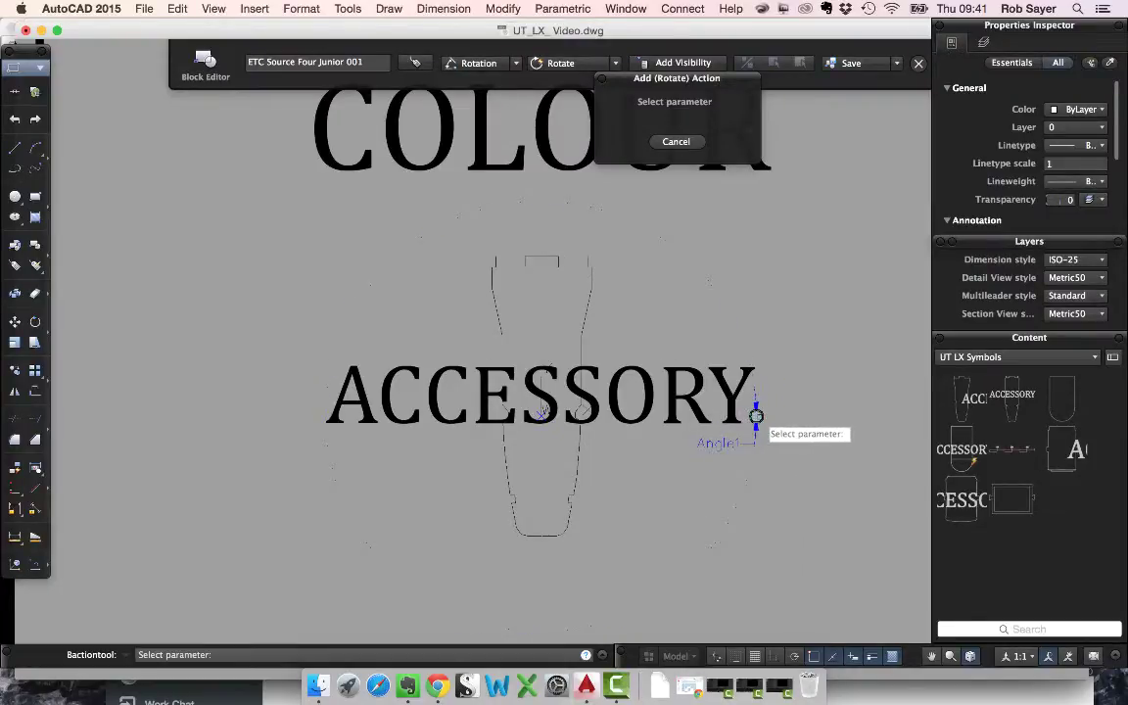
left_click(756, 417)
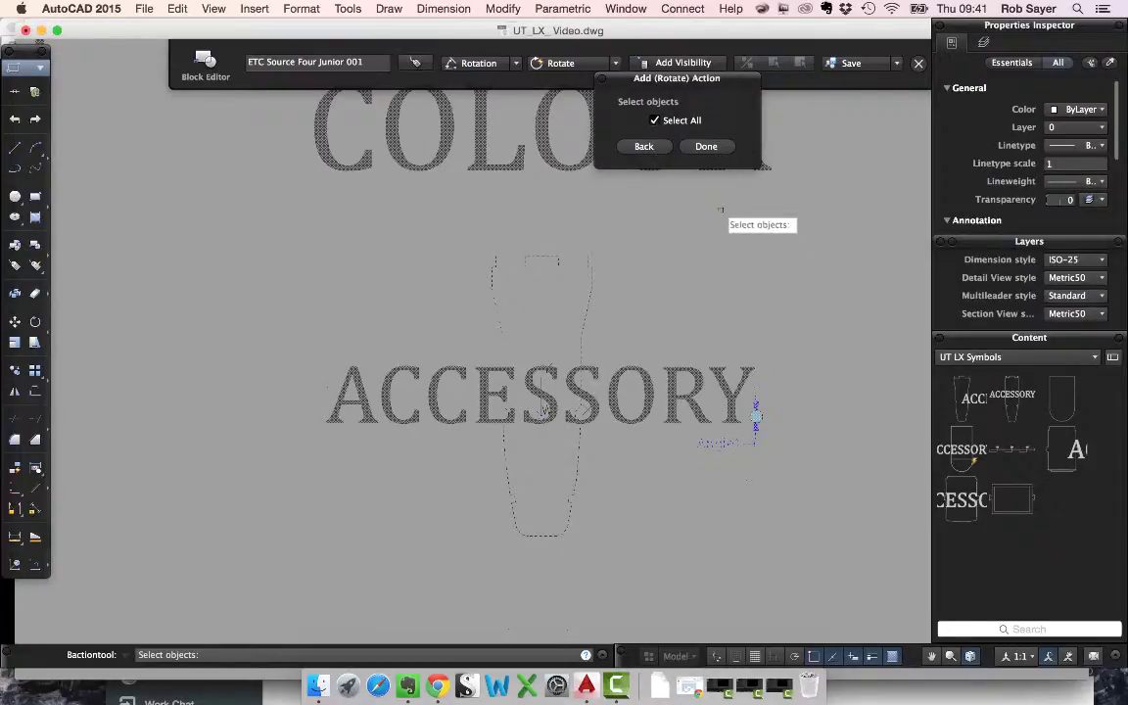
left_click(705, 147)
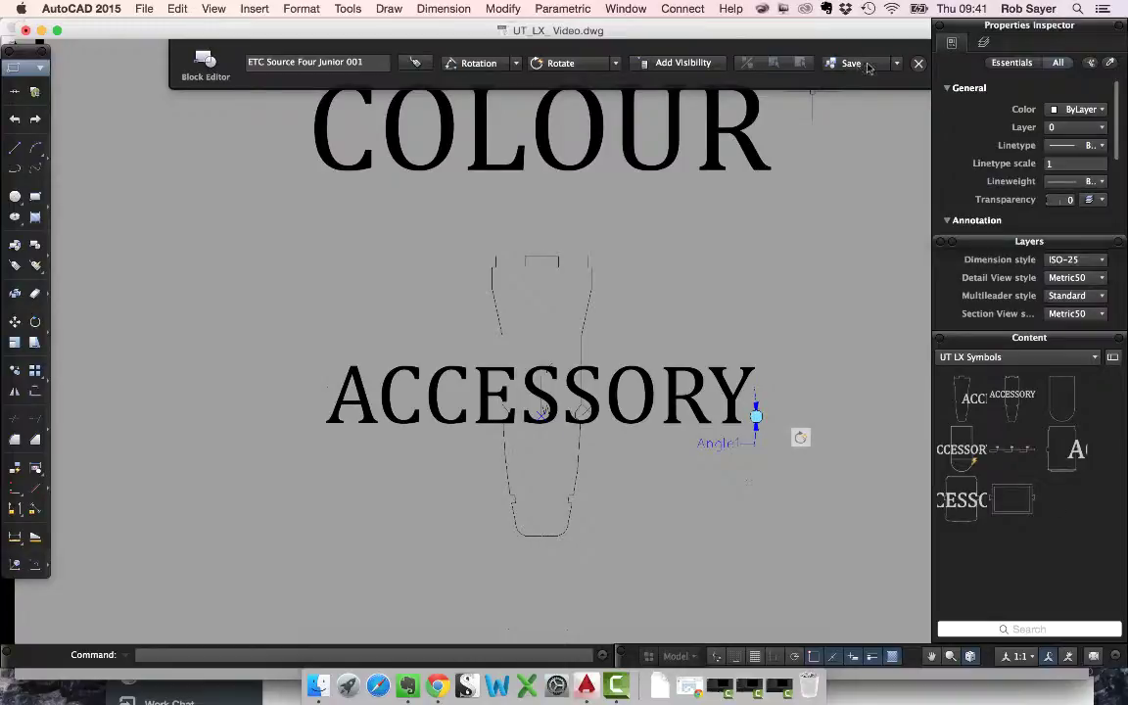
Close the Block Editor and tilt the existing O/W lantern with its rotation grip.
left_click(848, 65)
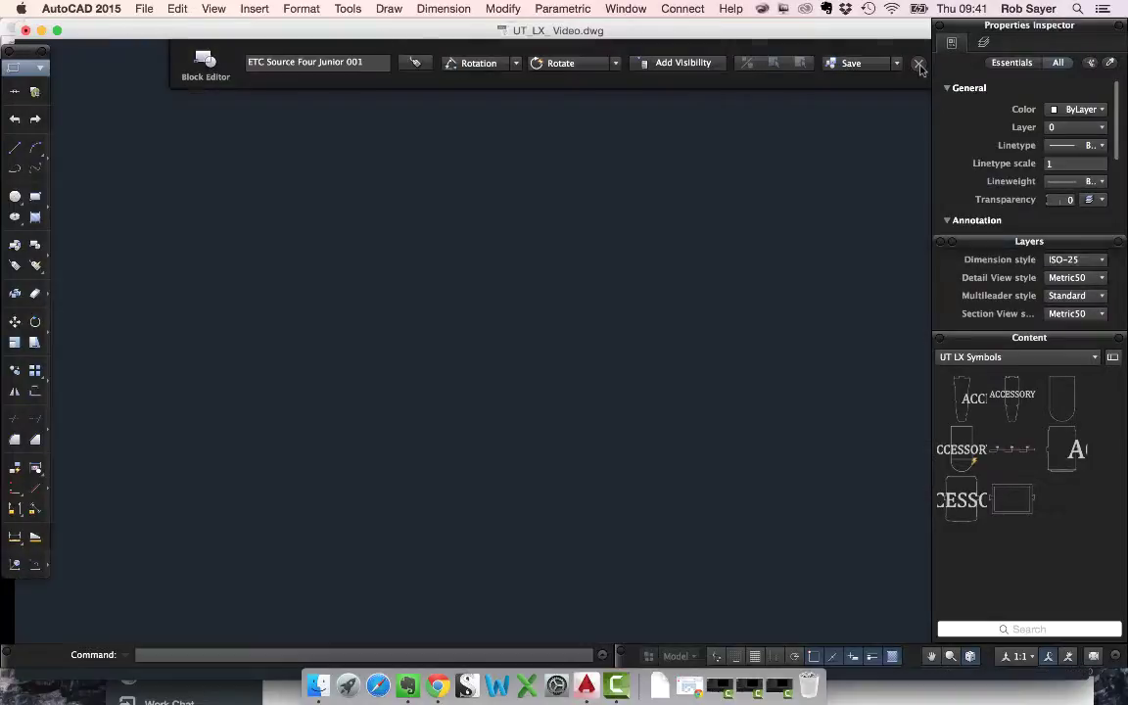
scroll(610, 299, "down", 4)
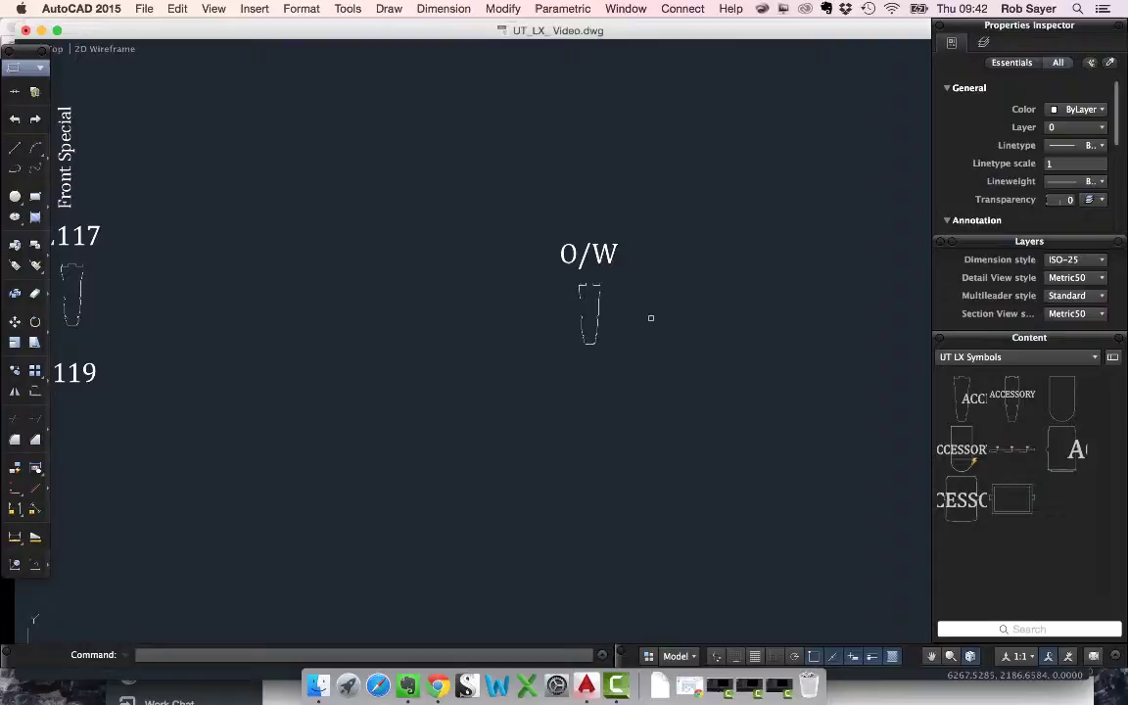
left_click(593, 293)
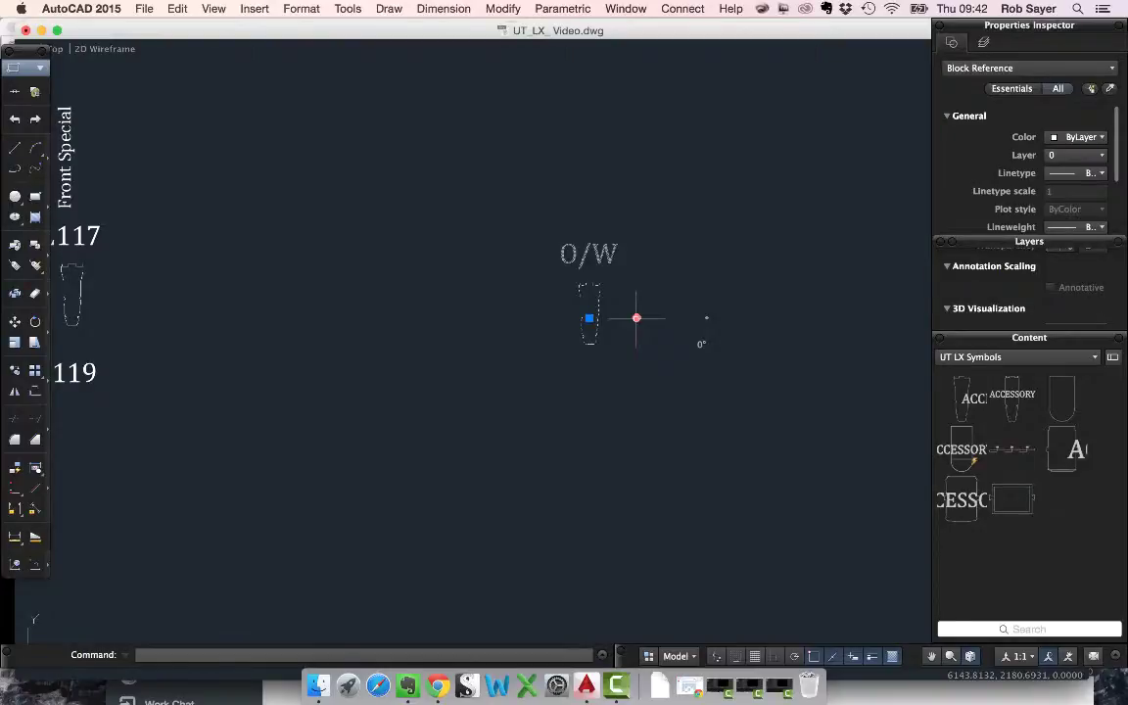
left_click(636, 318)
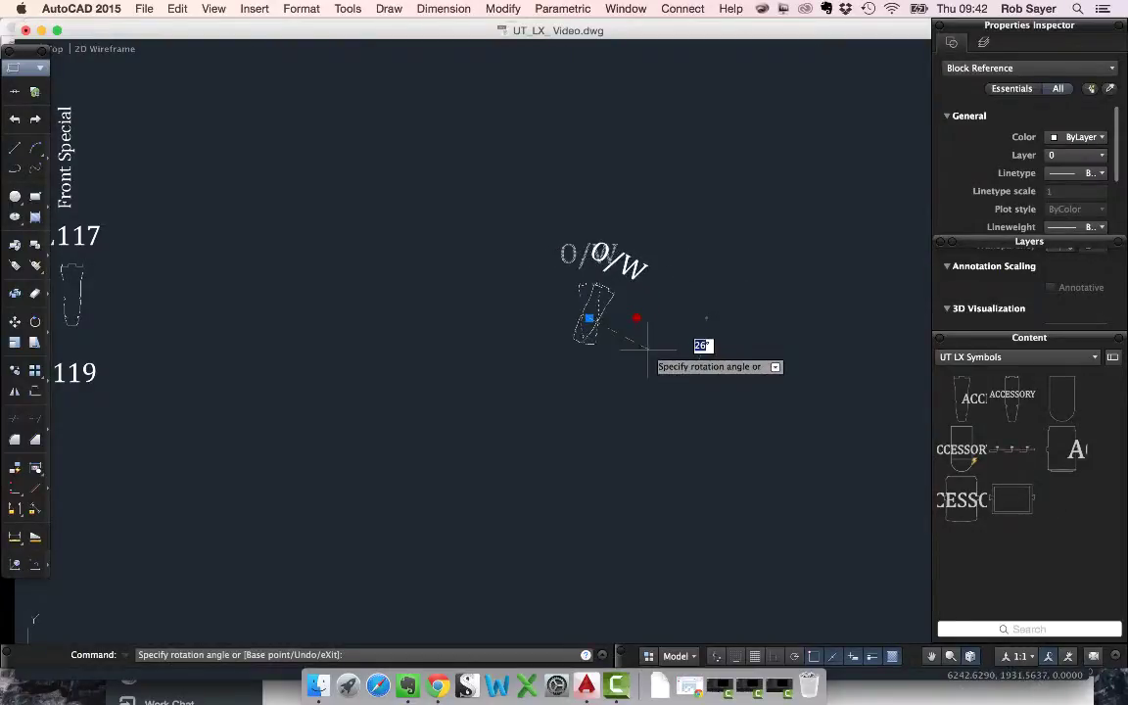
left_click(655, 292)
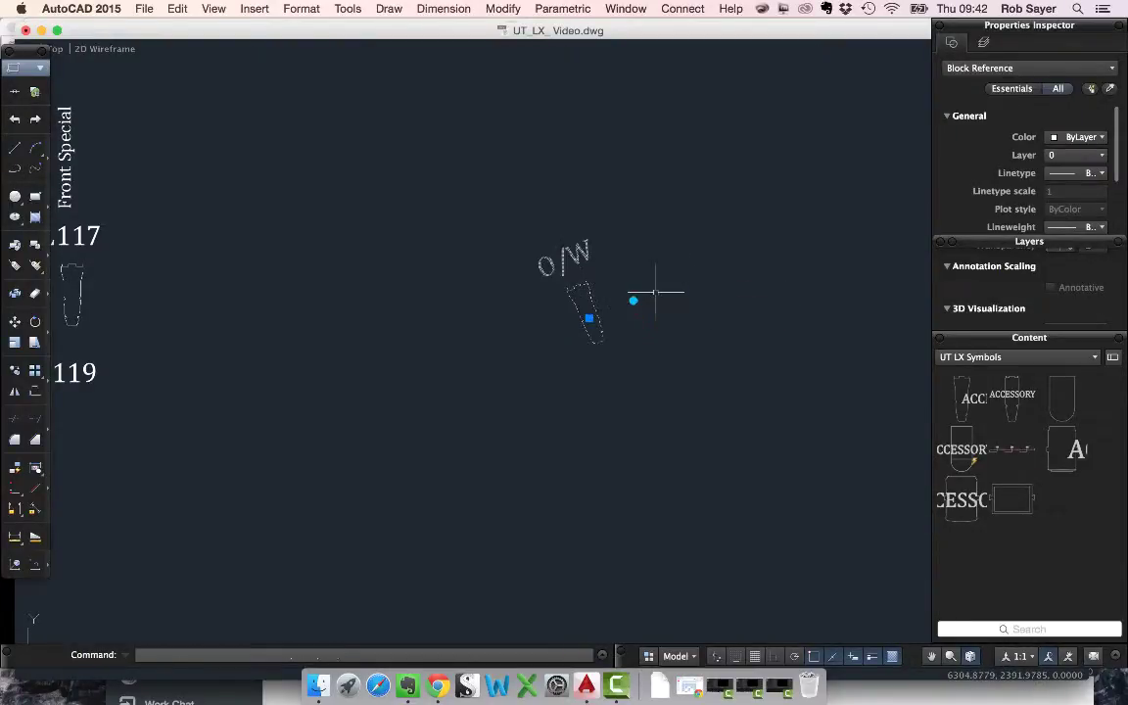
key("Escape")
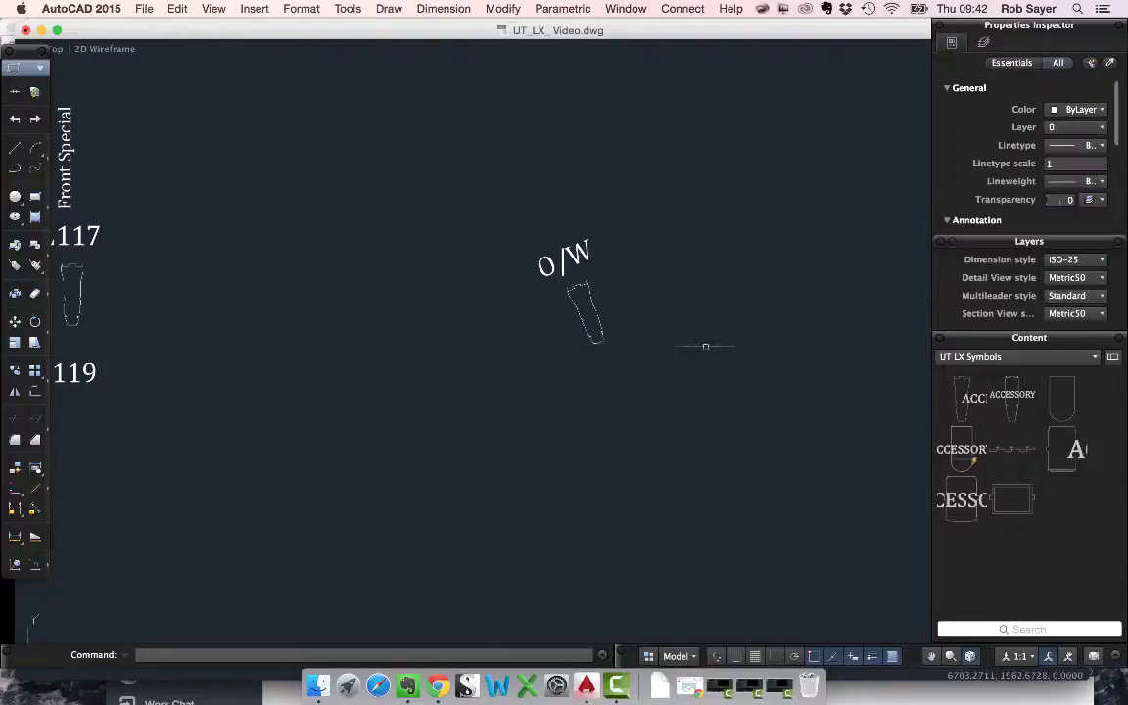
Insert another ETC Source Four Junior 001 lantern, confirm its attributes, and tilt it by its grip.
type("I")
key("Escape")
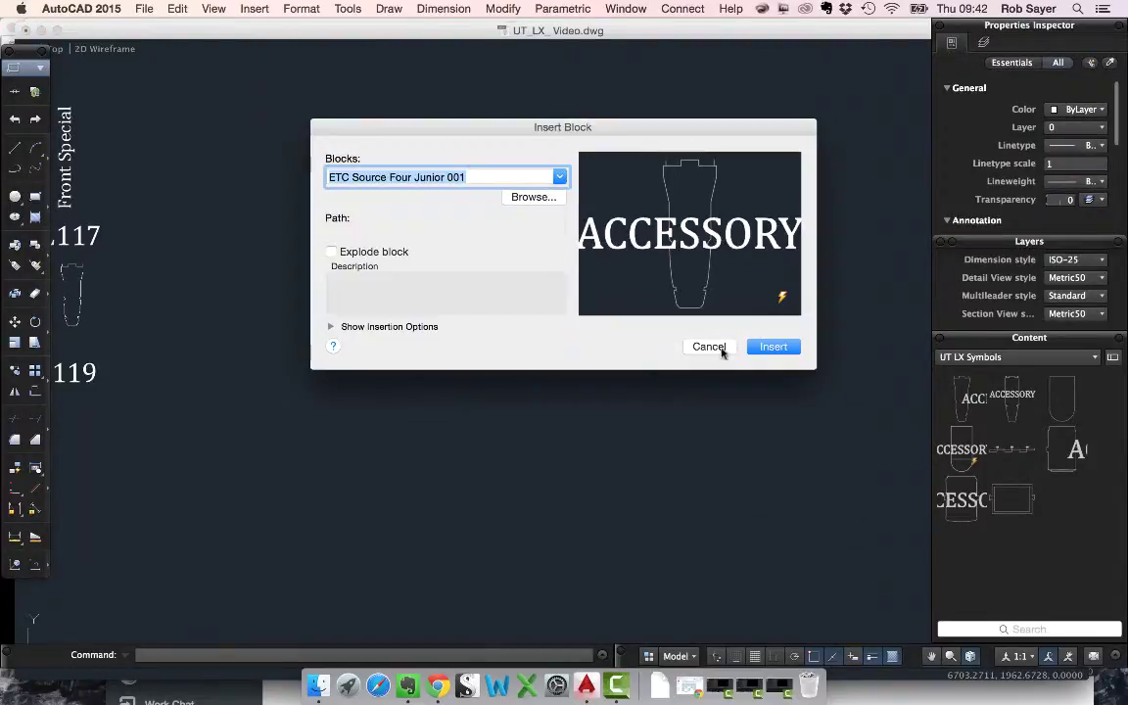
left_click(771, 347)
left_click(328, 386)
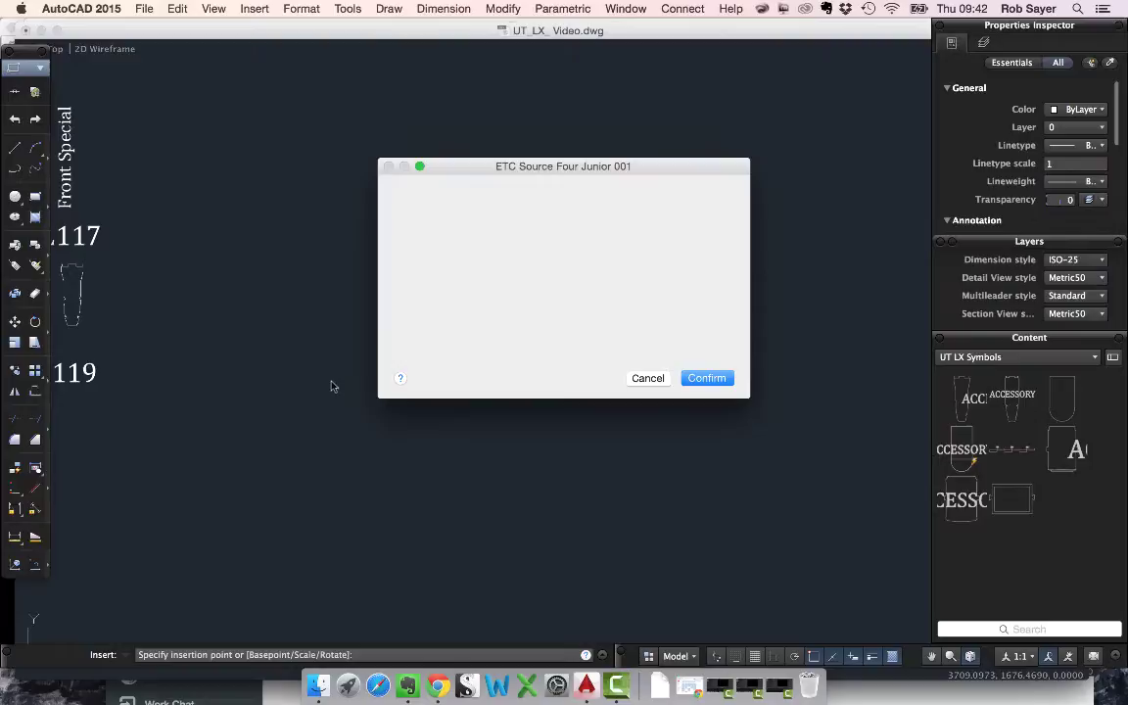
left_click(708, 380)
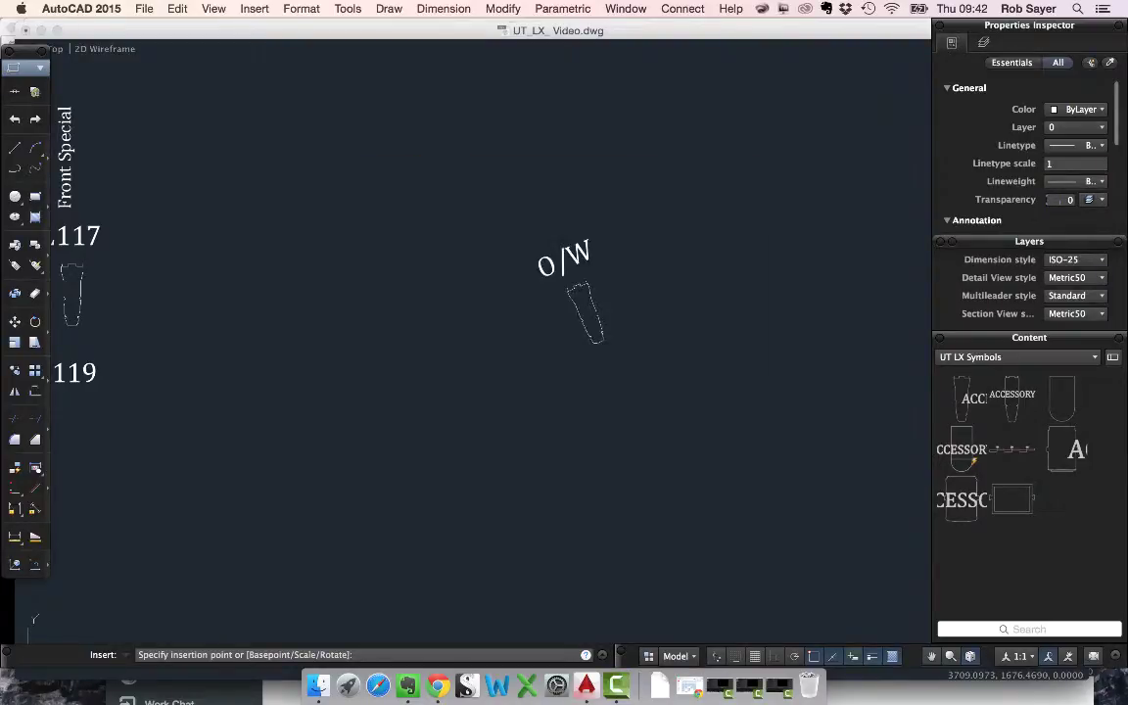
left_click(335, 370)
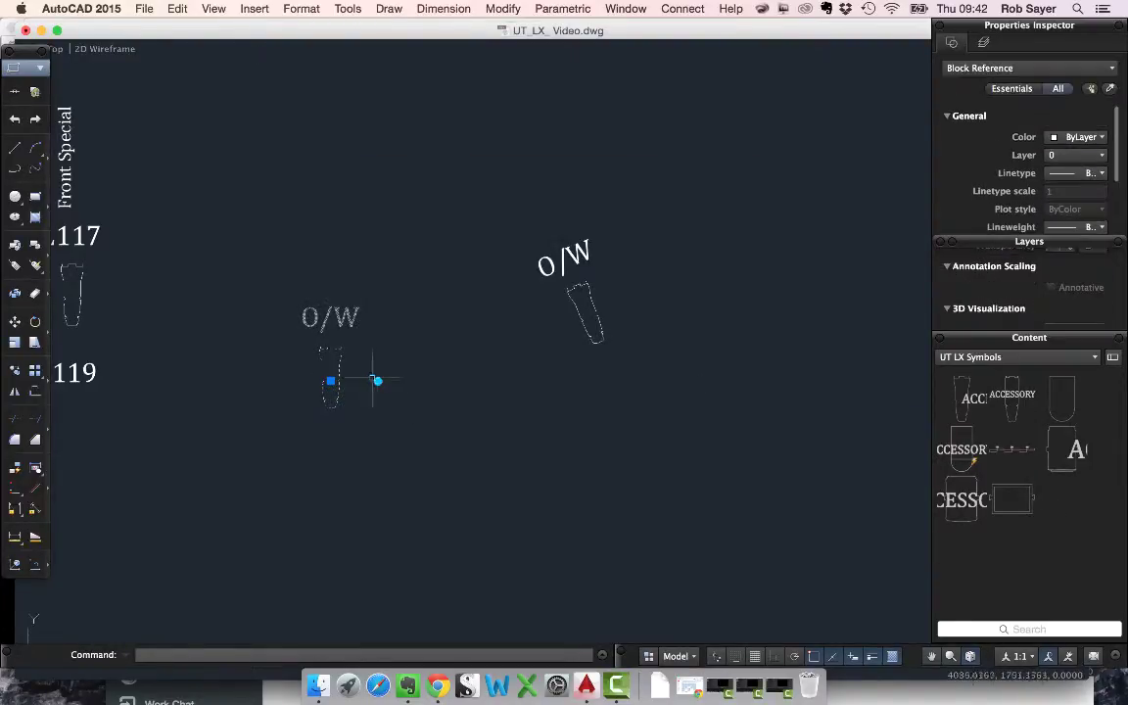
left_click(378, 381)
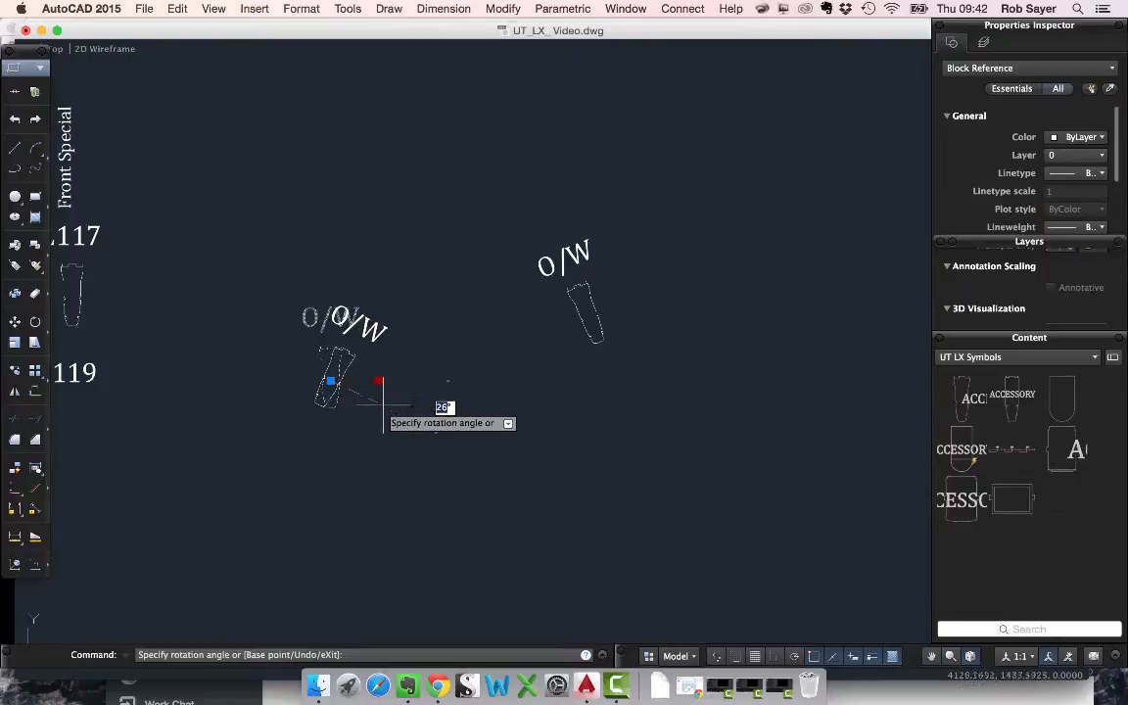
left_click(378, 399)
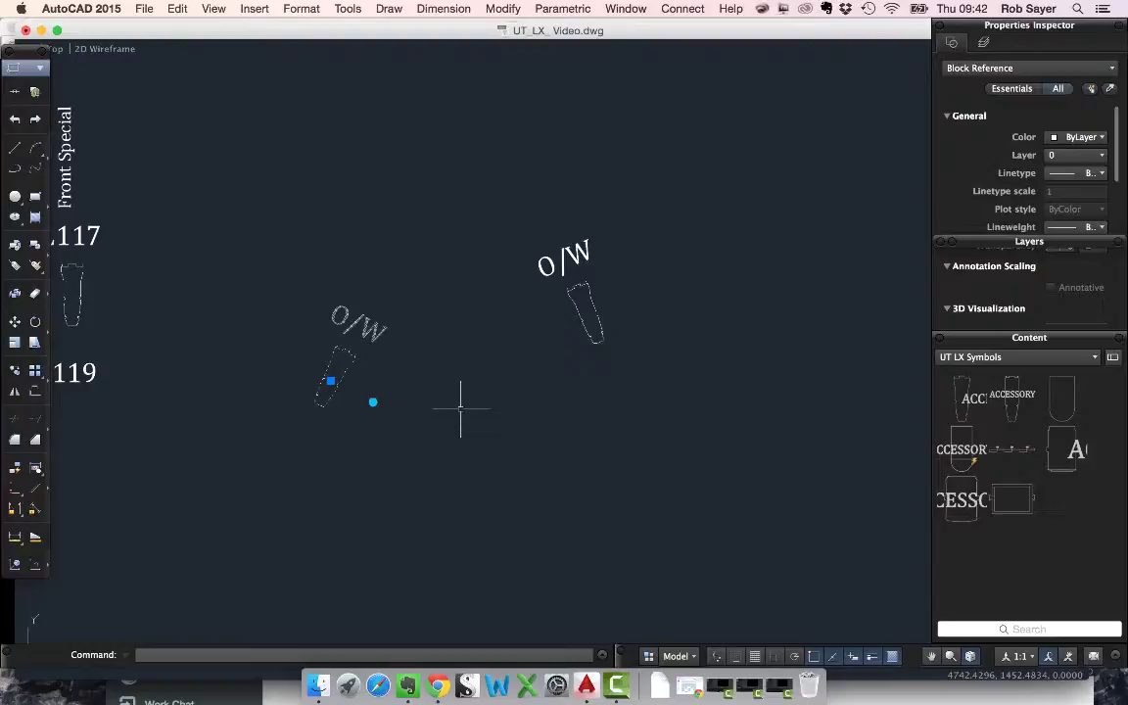
Draw a small rectangle above the lanterns.
key("Escape")
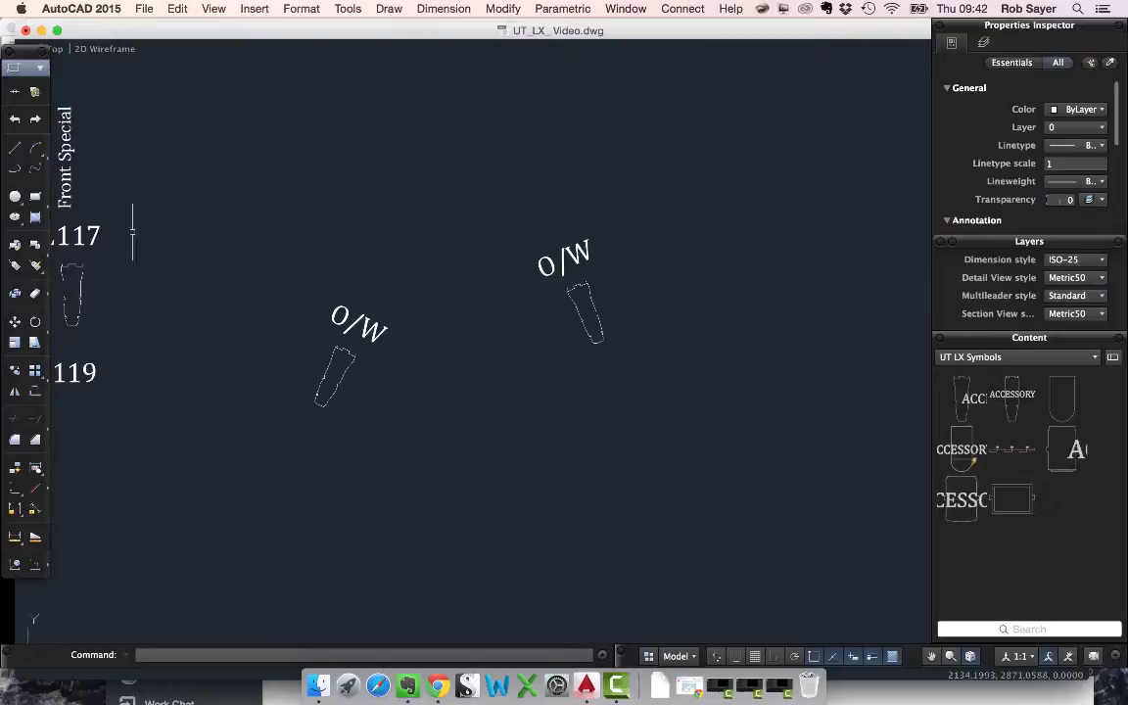
left_click(35, 196)
left_click(386, 151)
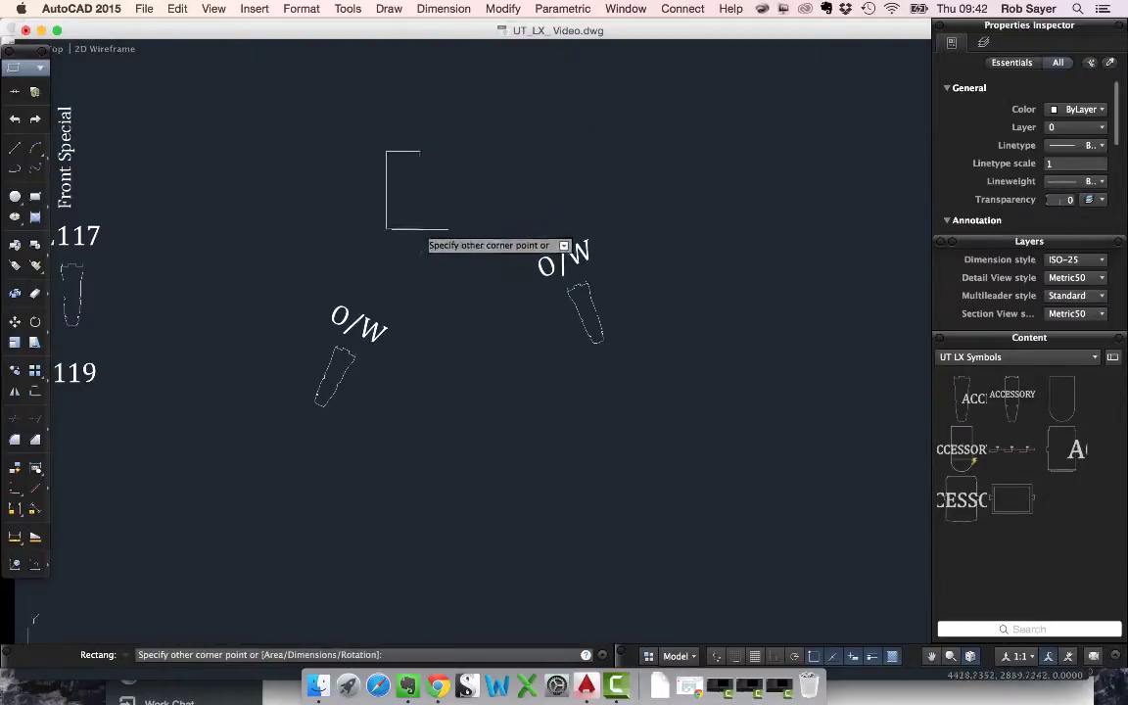
left_click(415, 216)
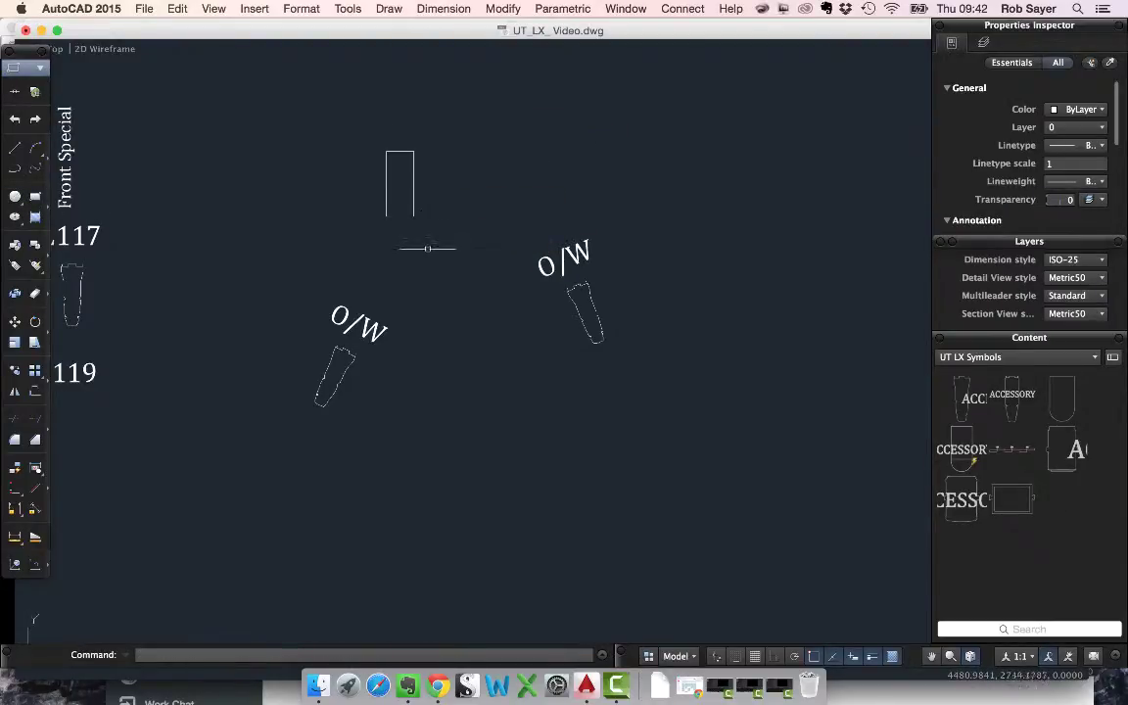
Tilt the rectangle with the RO (Rotate) command around a corner pivot.
type("ro")
key("Return")
left_click(427, 240)
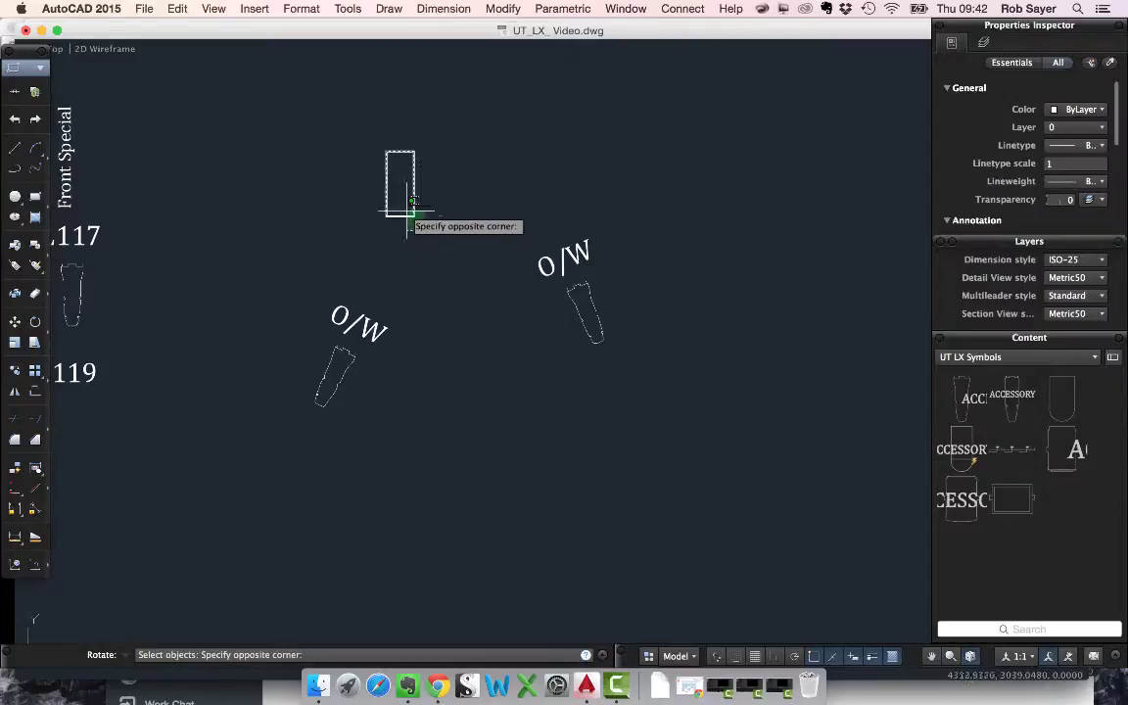
left_click(413, 220)
key("Return")
left_click(398, 191)
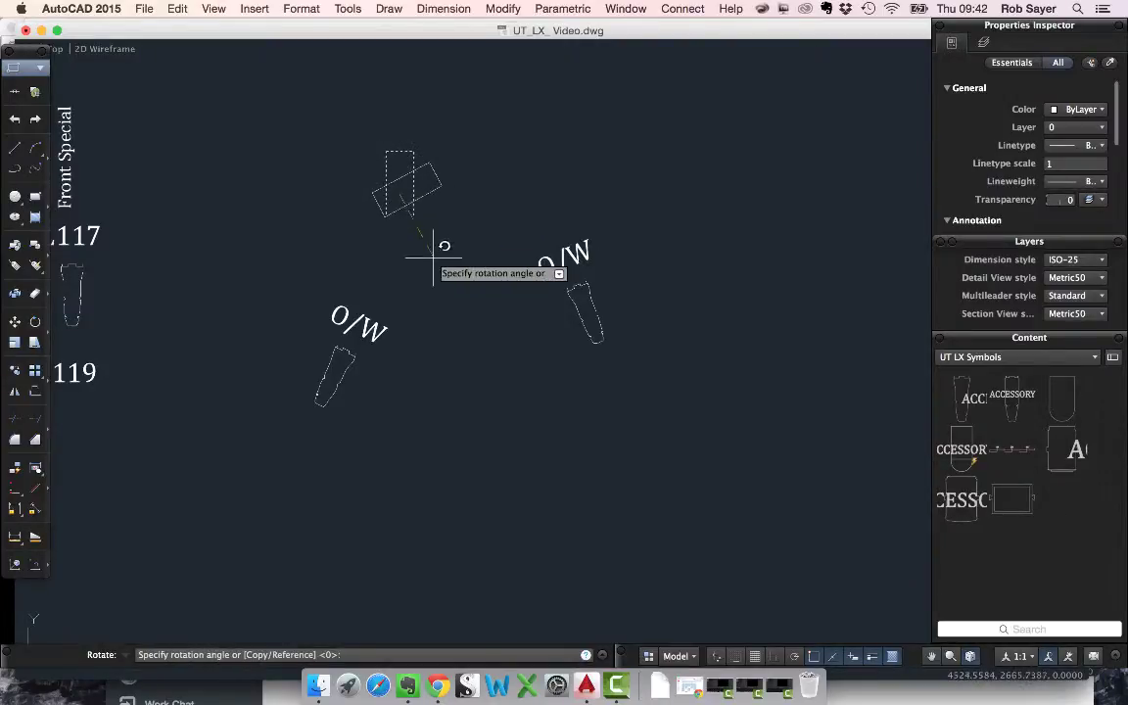
left_click(451, 205)
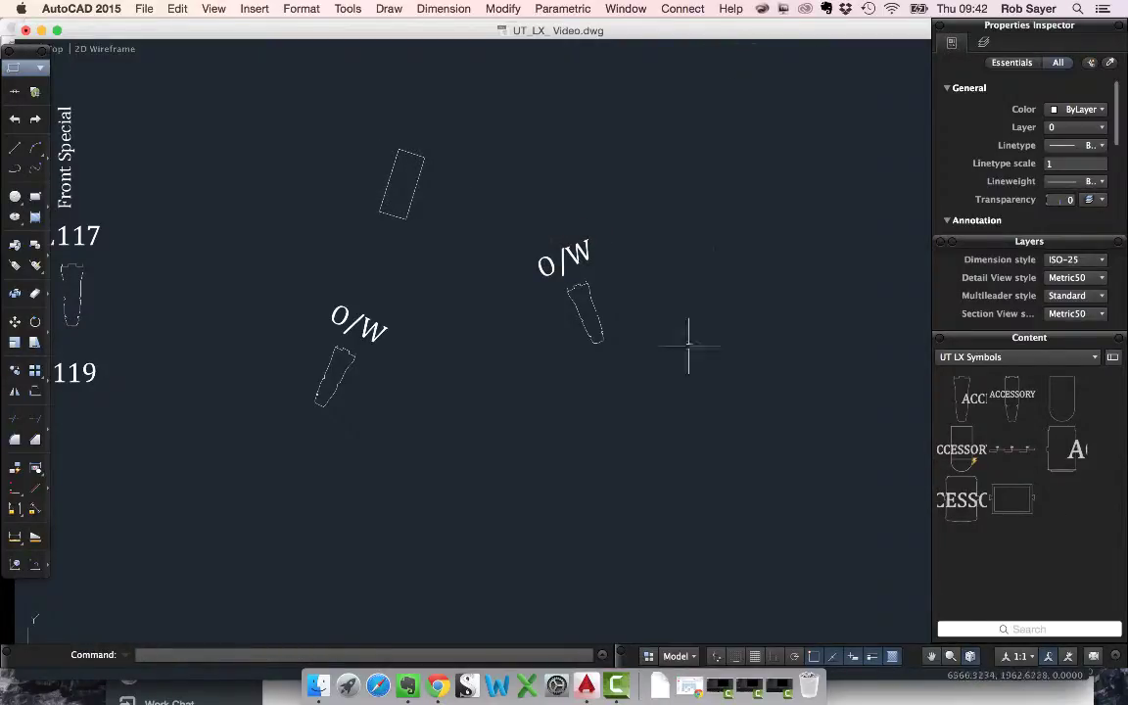
Turn the lower O/W lantern to a new angle using its rotation grip.
left_click(348, 361)
left_click(372, 400)
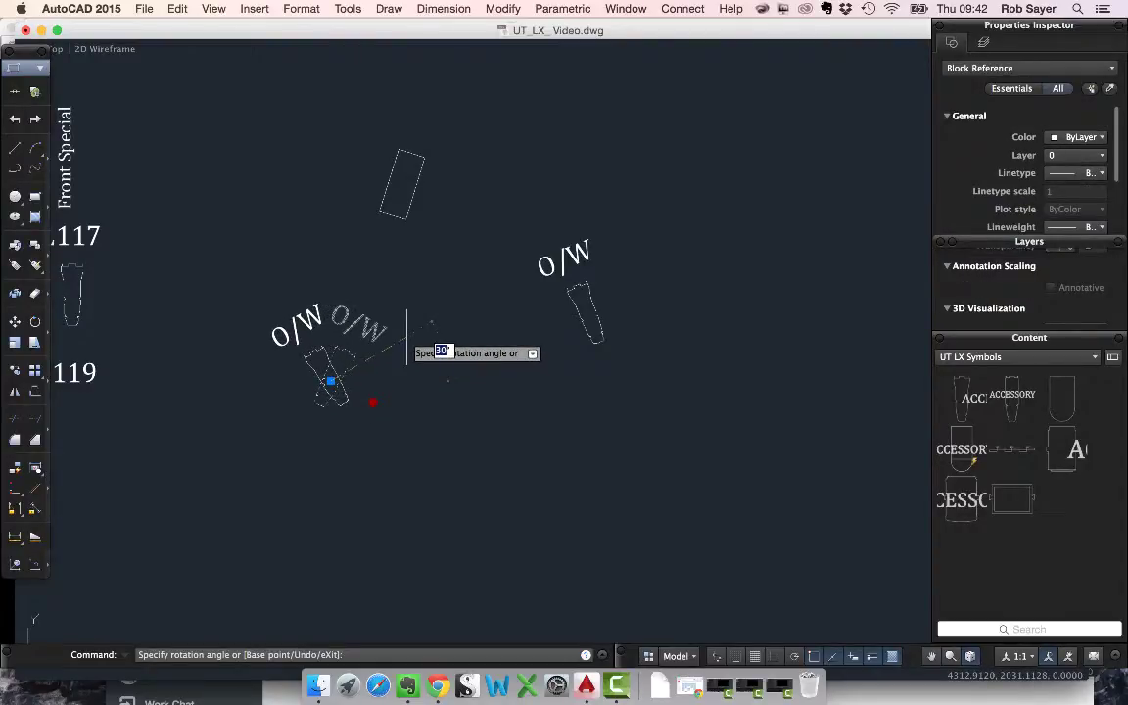
left_click(414, 357)
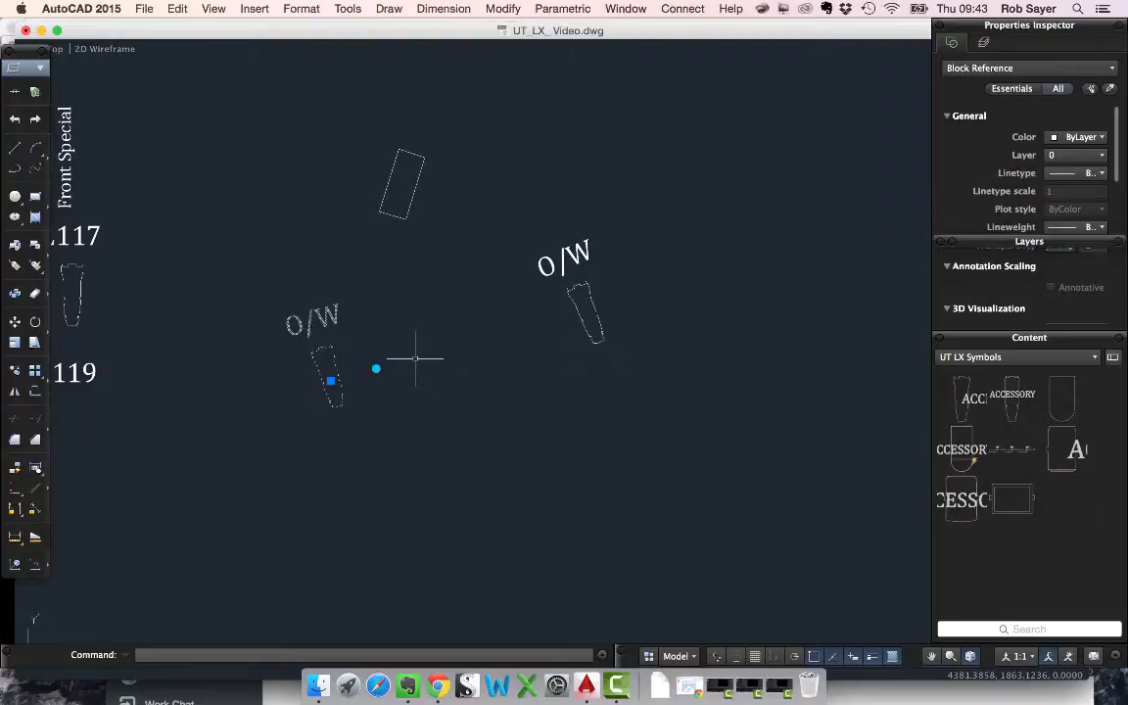